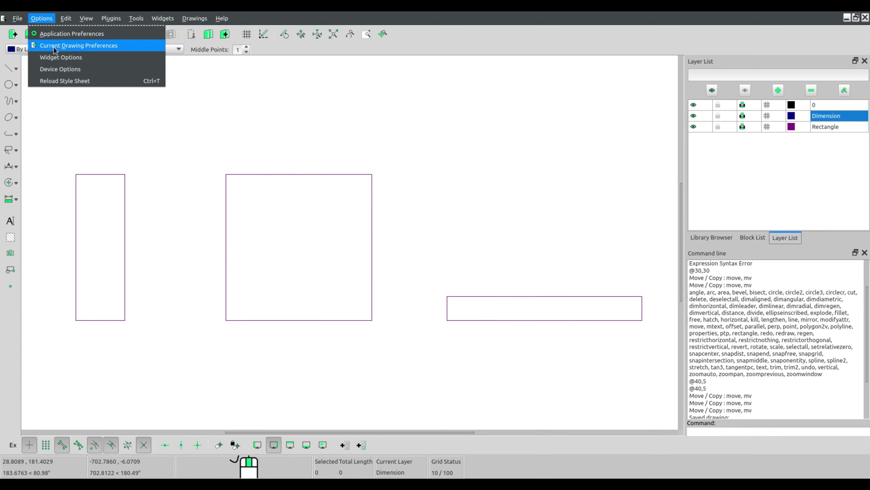
- Set the current drawing's paper format to Letter in landscape orientation in the drawing preferences
left_click(54, 47)
left_click(298, 122)
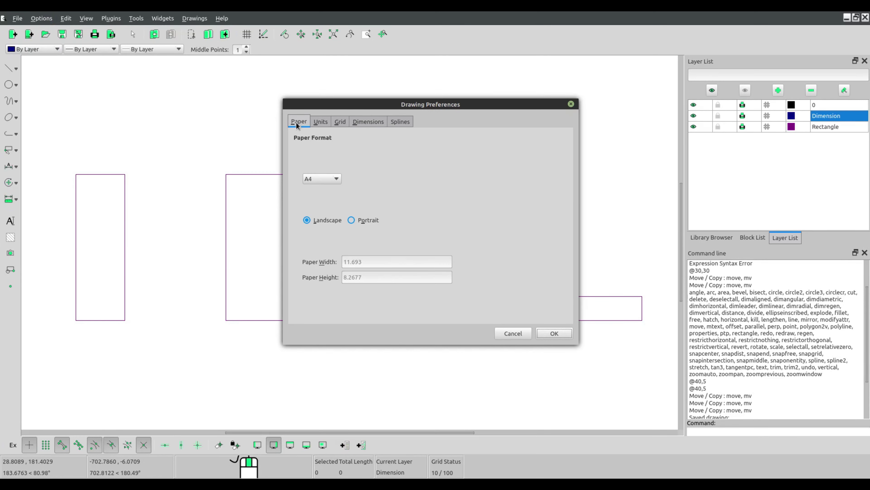
left_click(334, 182)
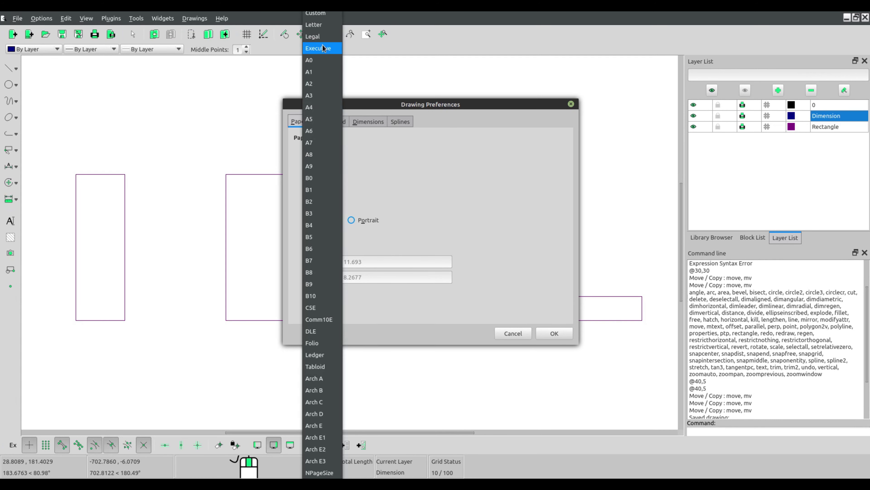
left_click(322, 25)
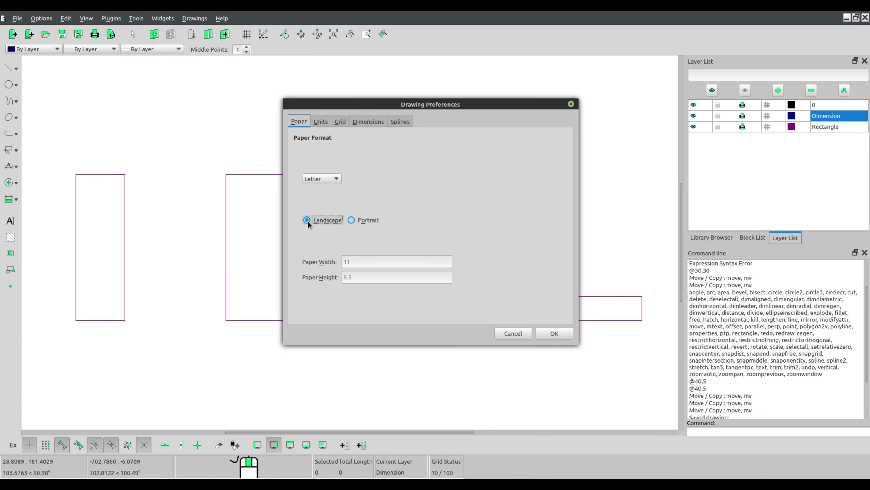
- Choose Inch as the main drawing unit and check the grid settings
left_click(321, 122)
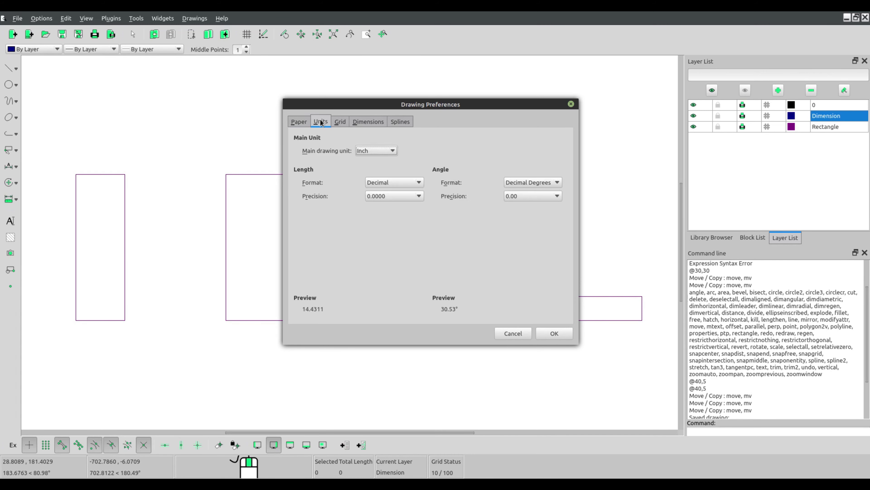
left_click(369, 150)
left_click(370, 149)
left_click(341, 123)
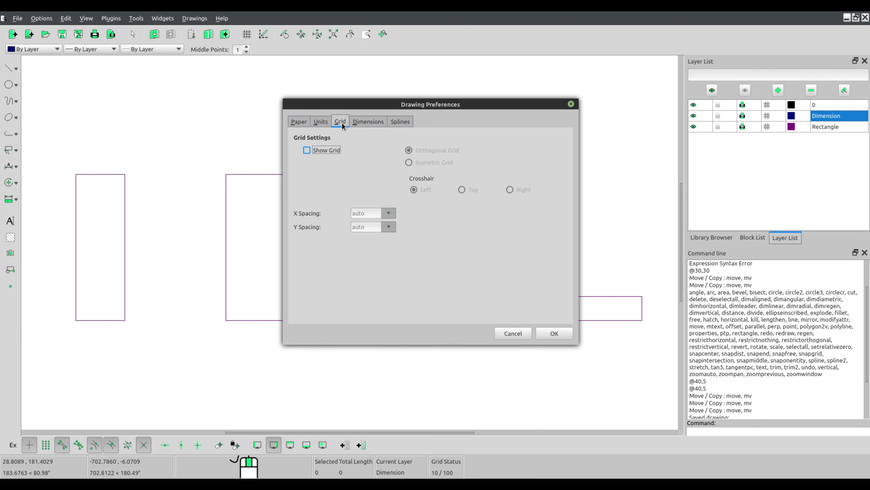
- Configure the dimension text with length factor 1, iso text style and Horizontal text alignment
left_click(369, 121)
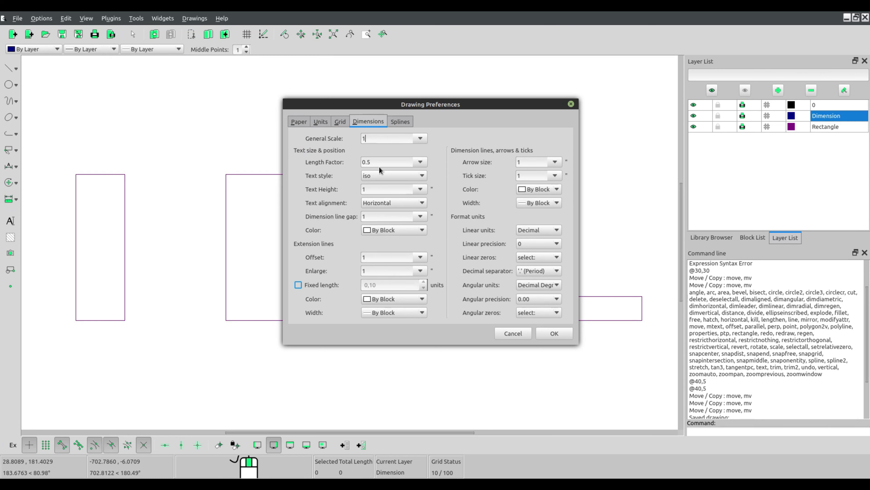
left_click(378, 175)
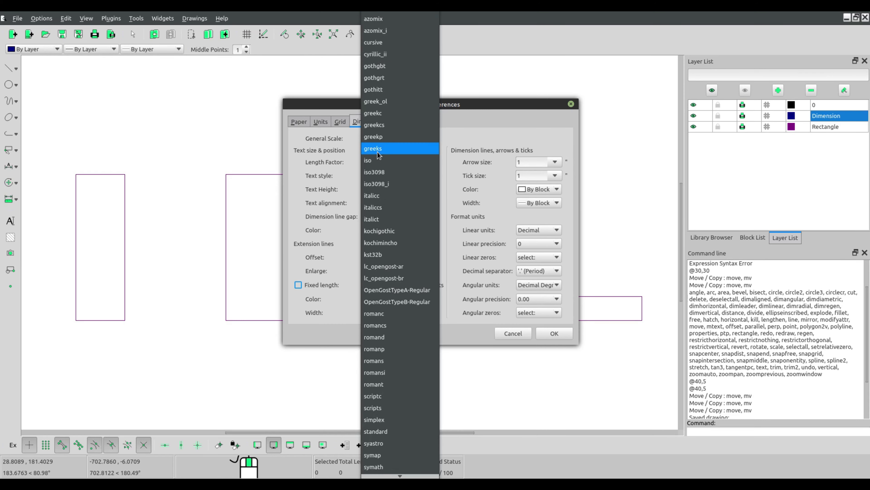
left_click(379, 160)
left_click(387, 201)
left_click(381, 191)
left_click(386, 205)
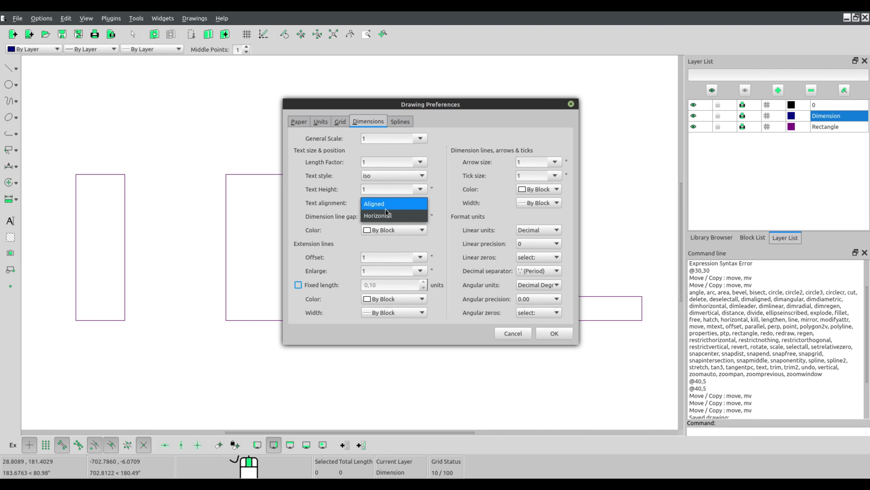
left_click(386, 215)
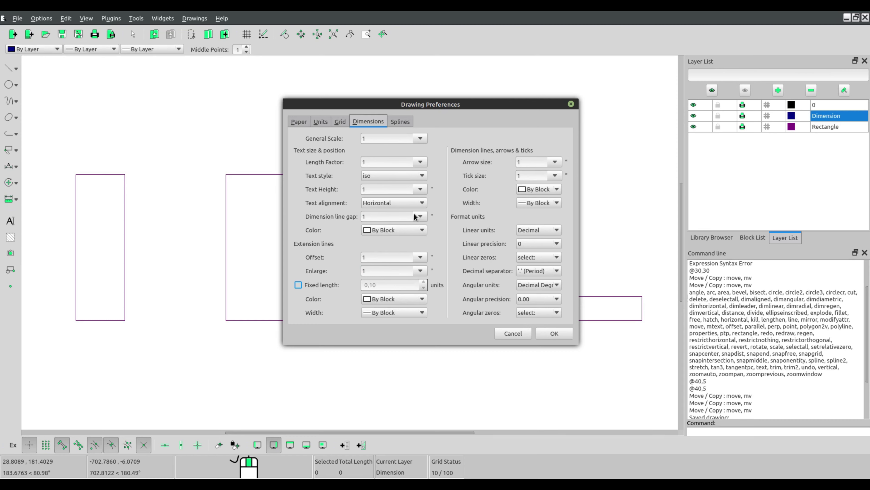
- Set the dimensions' linear precision to 0 and apply the drawing preferences
left_click(530, 245)
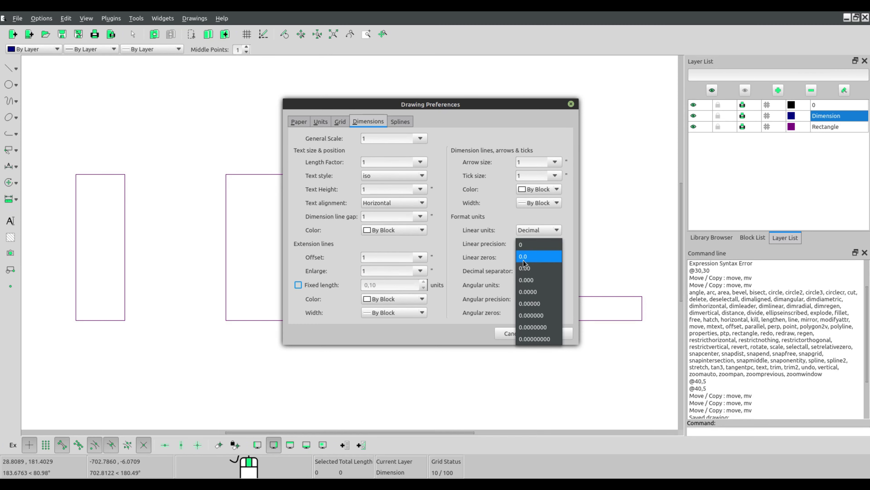
left_click(525, 246)
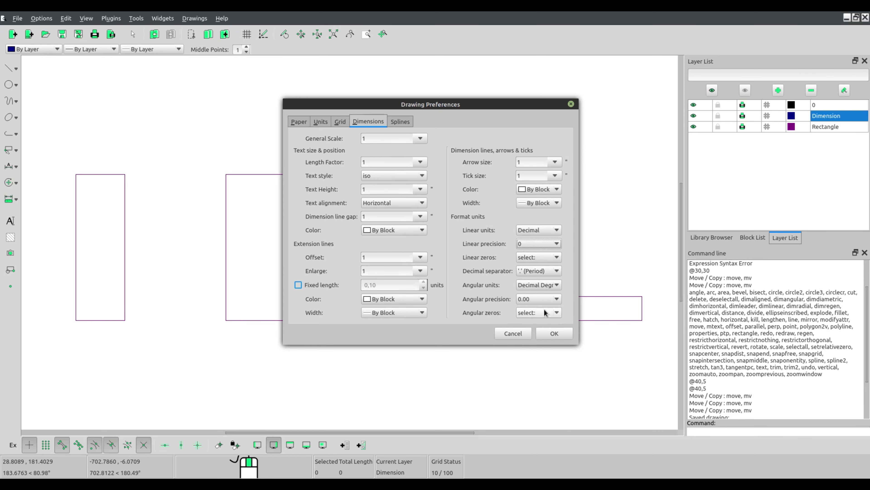
left_click(557, 335)
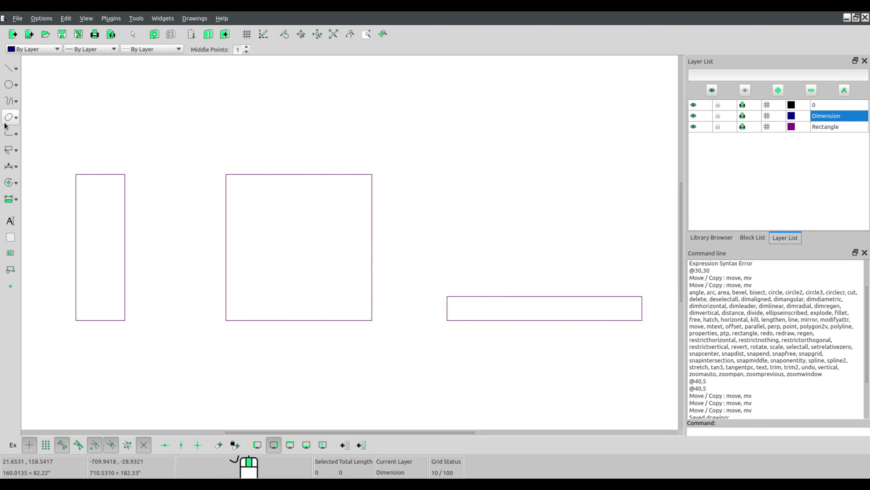
- Dimension the narrow rectangle's width with a horizontal dimension above its top edge, turning off the object snaps to place the dimension line freely
left_click(16, 166)
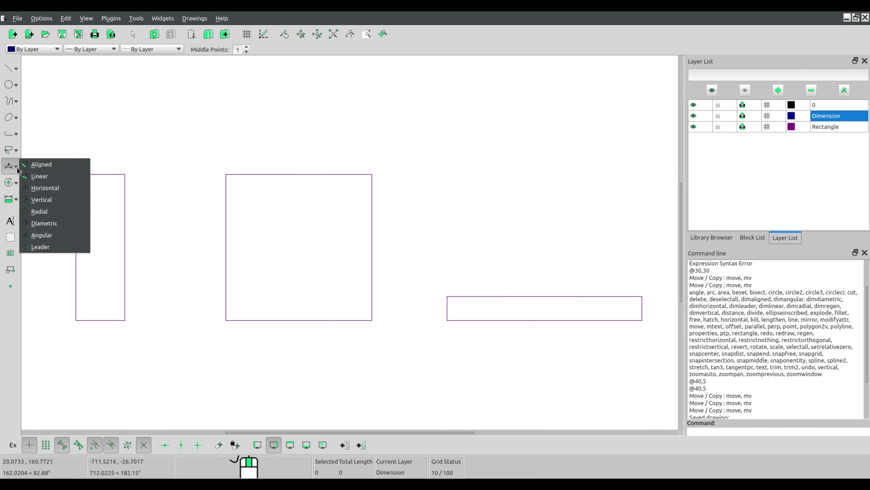
left_click(50, 190)
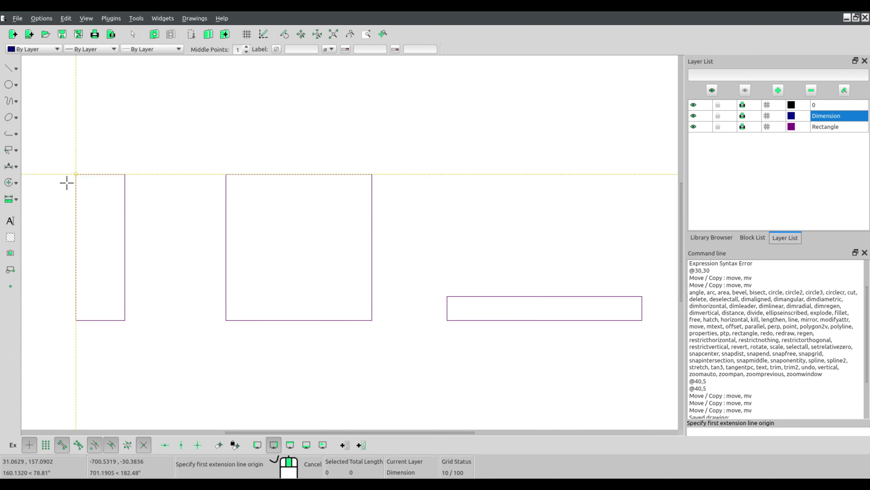
left_click(75, 175)
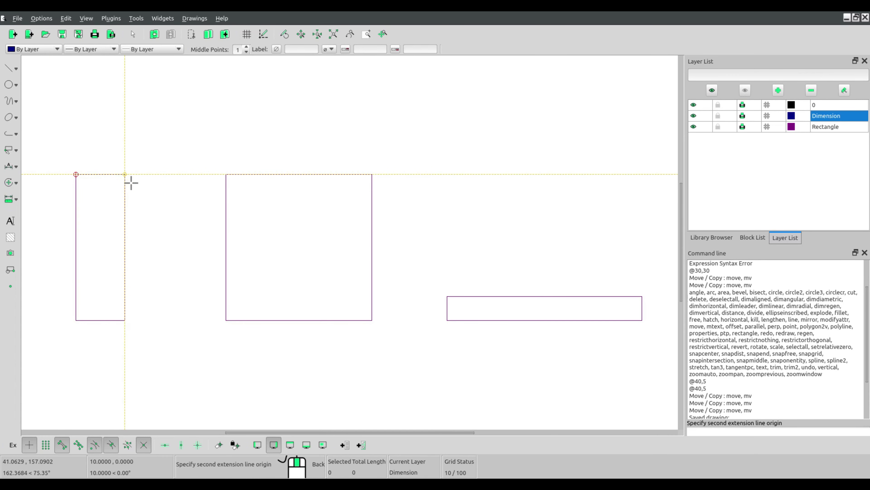
left_click(125, 174)
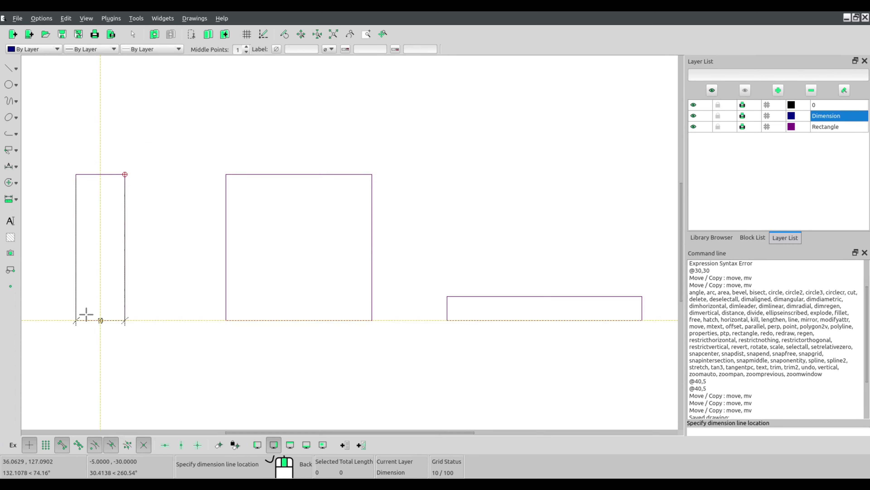
left_click(61, 446)
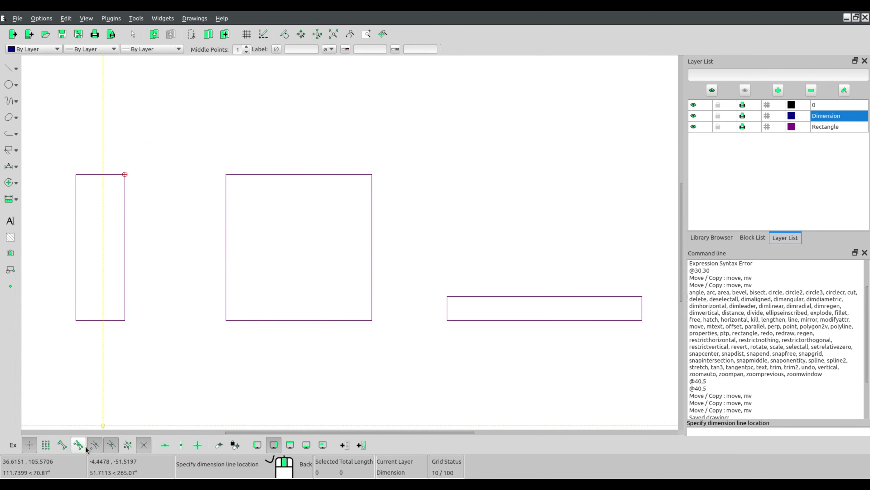
left_click(111, 445)
left_click(144, 445)
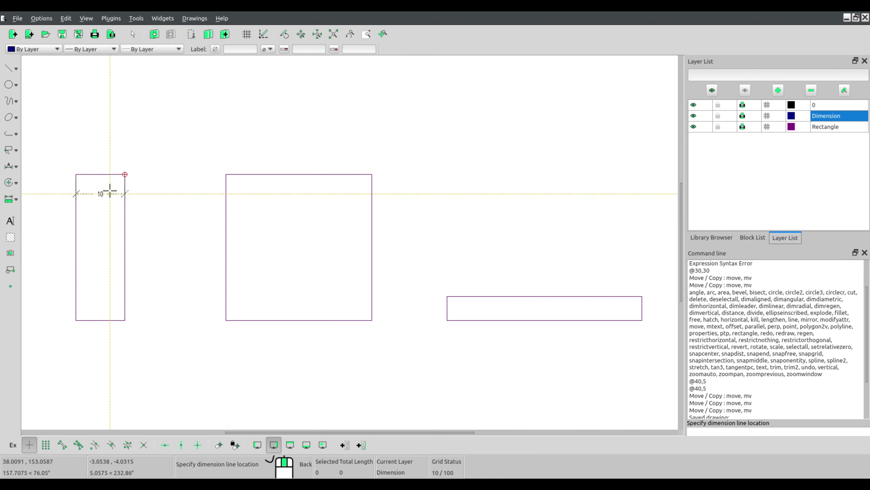
left_click(109, 153)
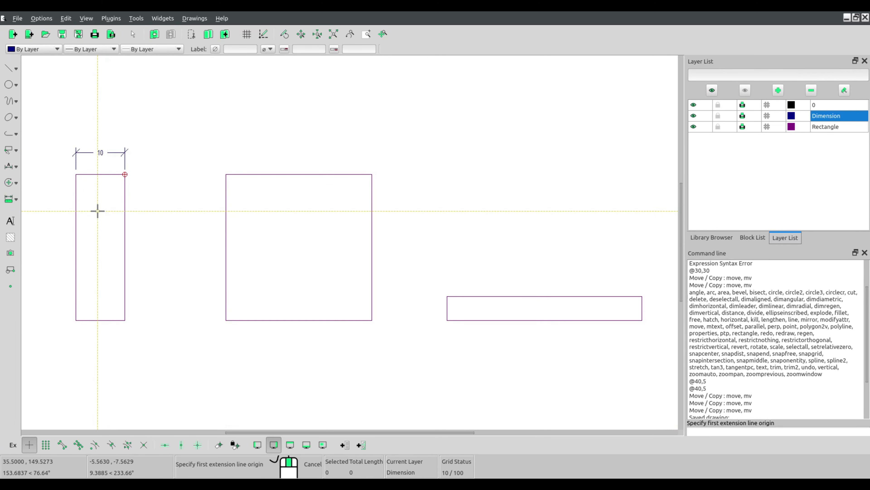
right_click(50, 164)
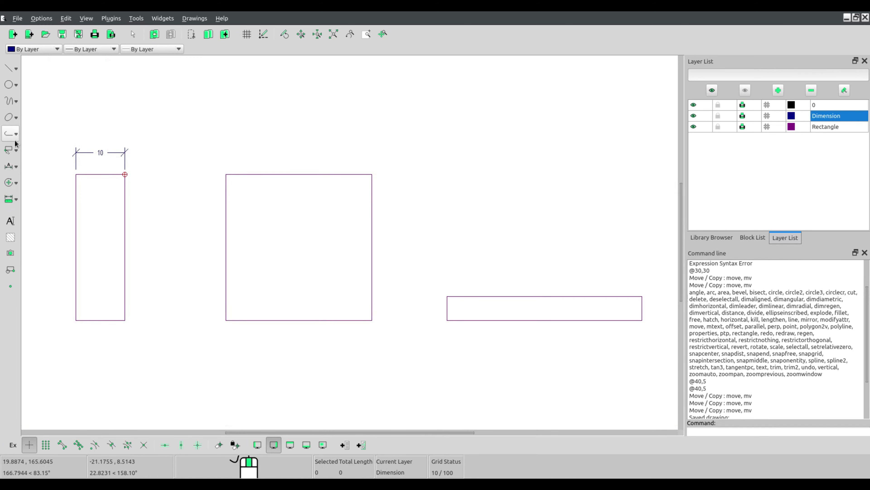
- Turn endpoint snapping back on and dimension the narrow rectangle's height with a vertical dimension on its left side
left_click(9, 167)
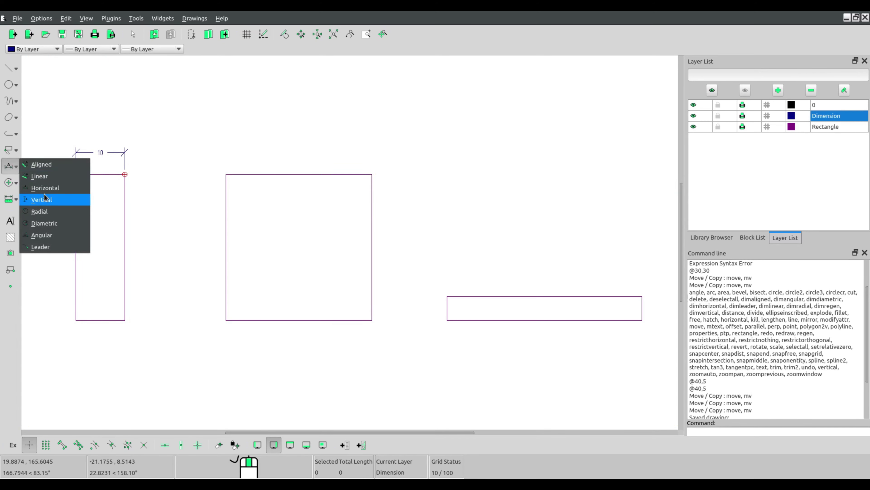
left_click(47, 200)
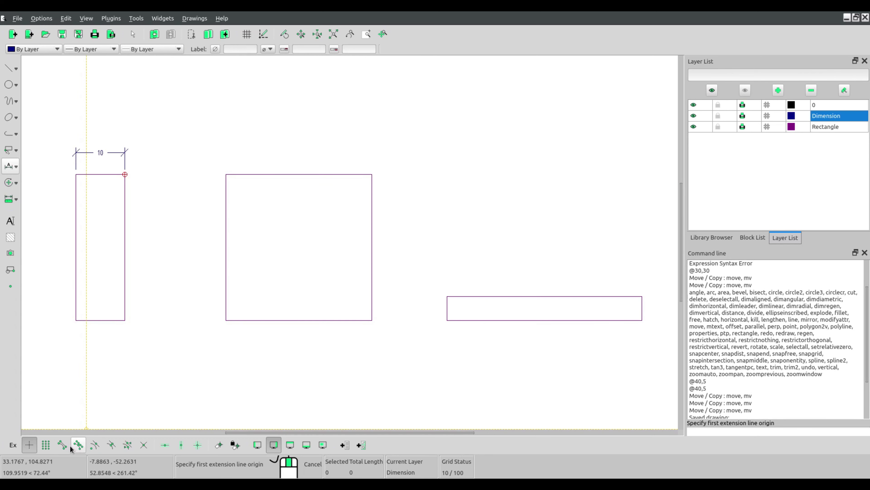
left_click(62, 445)
left_click(75, 173)
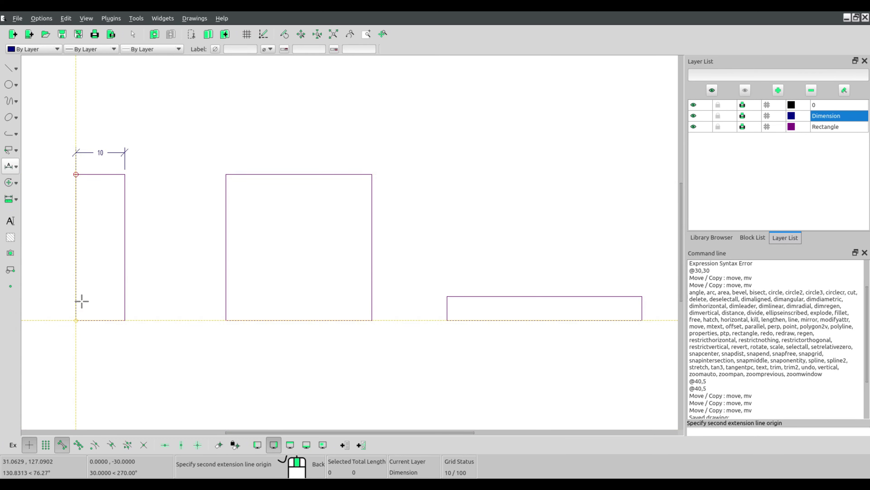
left_click(81, 316)
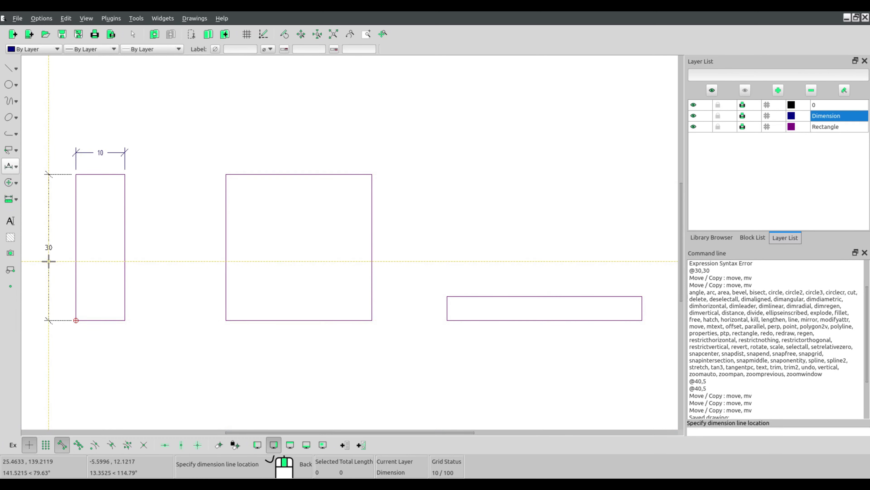
left_click(52, 249)
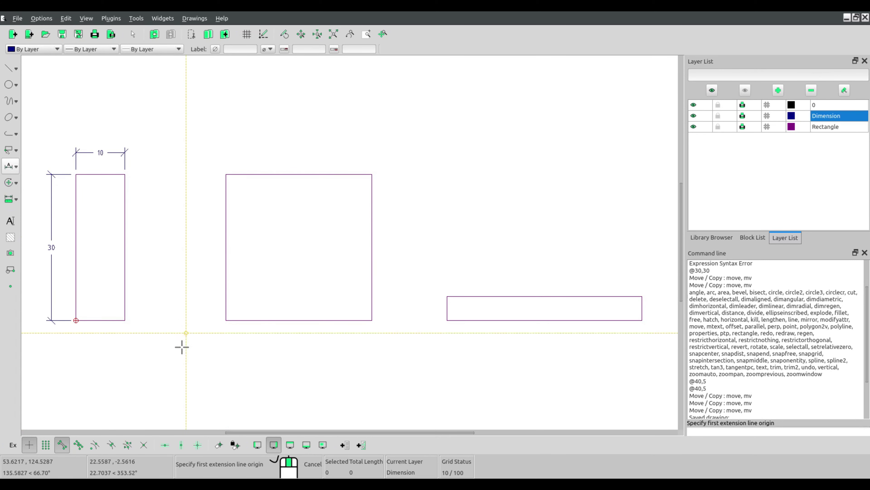
right_click(173, 221)
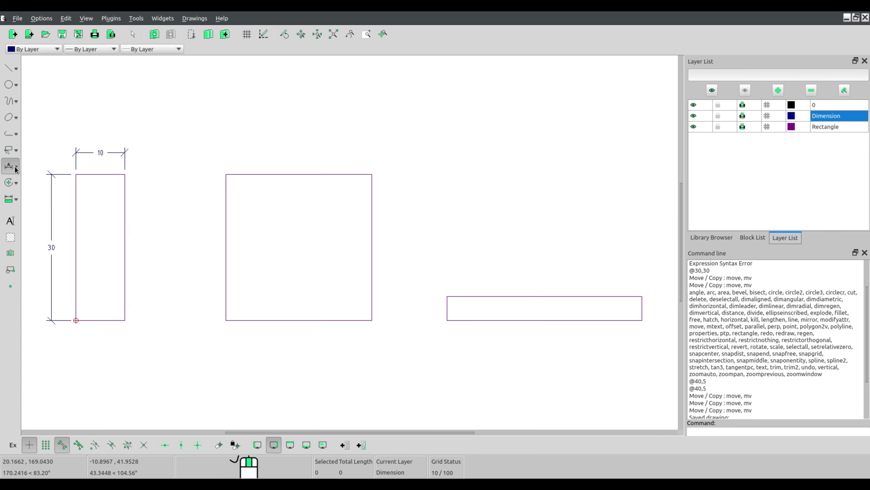
- Dimension the square's width with a horizontal dimension placed above its top edge
left_click(15, 168)
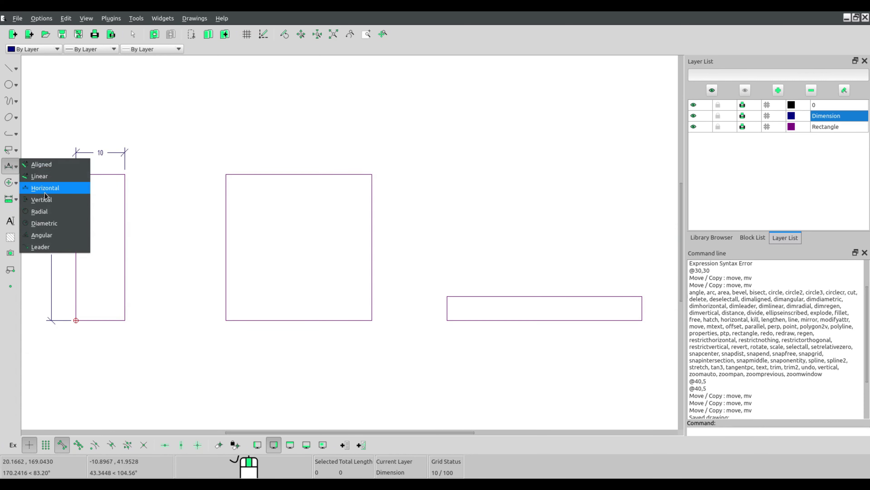
left_click(45, 192)
left_click(226, 174)
left_click(372, 174)
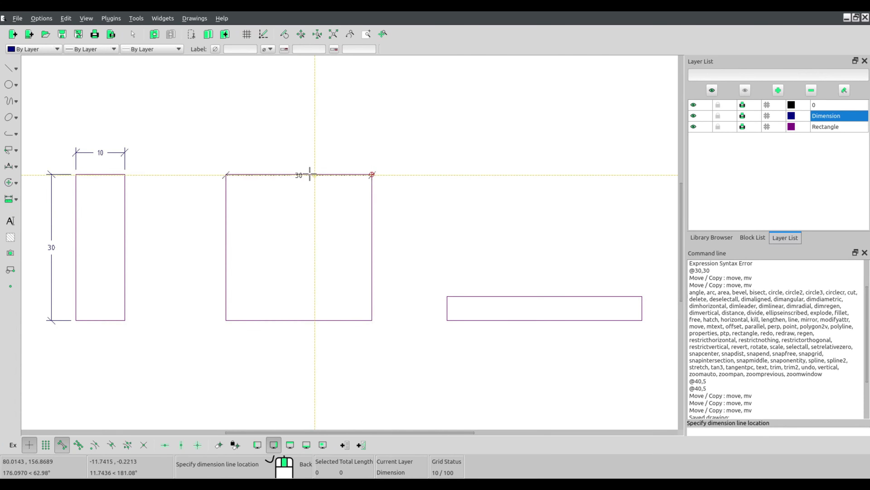
left_click(288, 144)
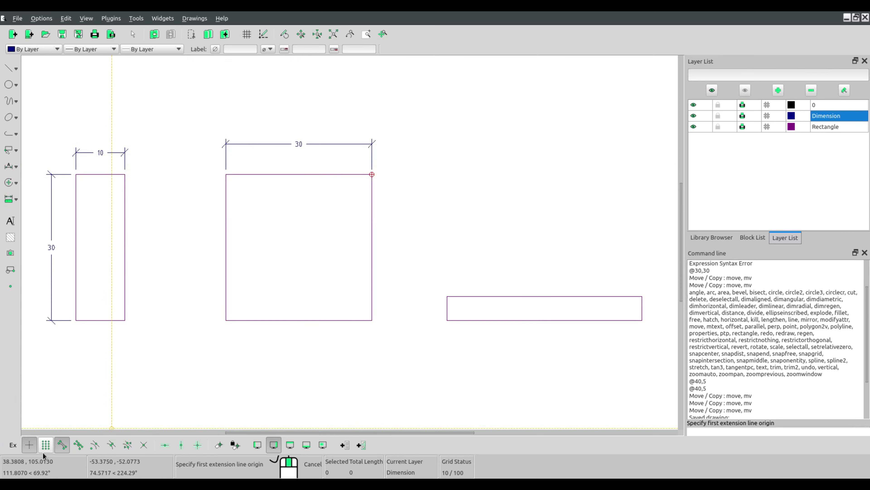
- Dimension the square's height with a vertical dimension placed on its left side
left_click(16, 172)
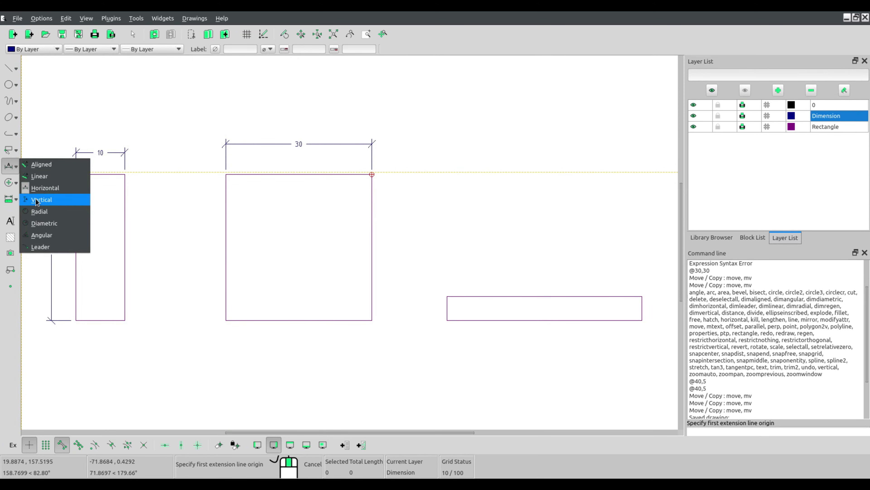
left_click(41, 198)
left_click(230, 186)
left_click(227, 306)
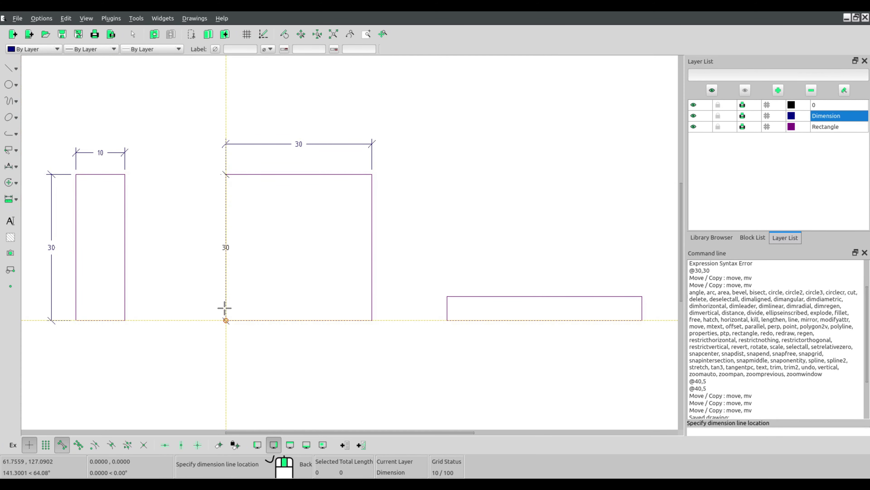
left_click(178, 262)
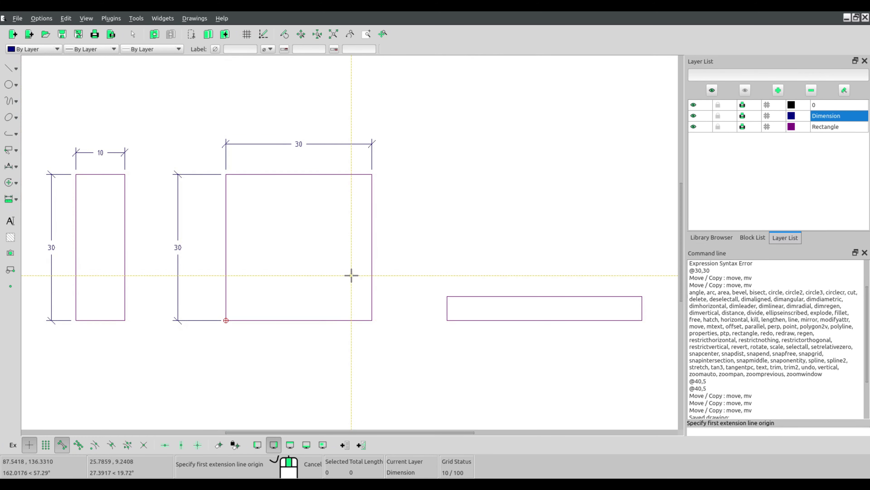
- Dimension the square's diagonal with an aligned dimension from its lower-left to its upper-right corner, offset to the lower right
left_click(15, 166)
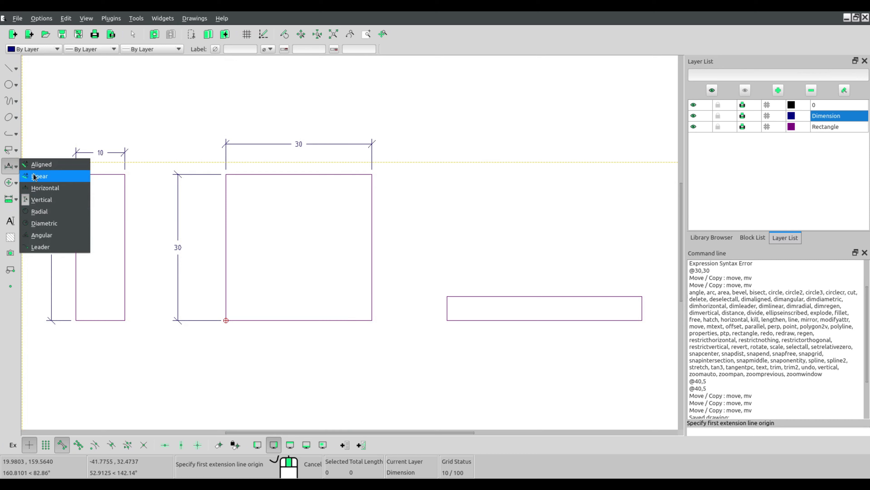
left_click(39, 165)
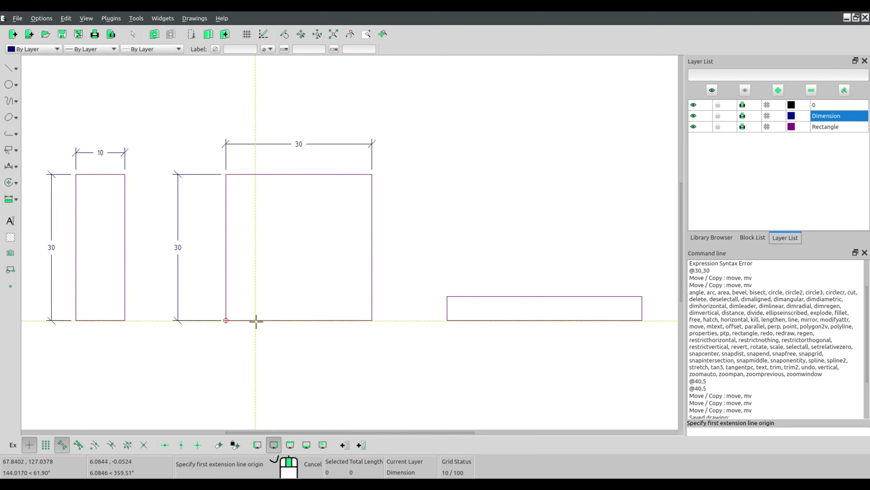
left_click(236, 318)
left_click(369, 180)
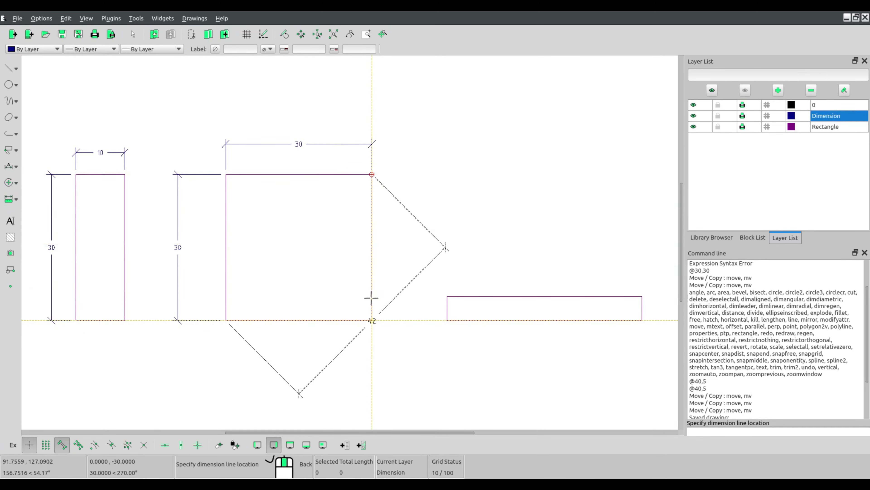
left_click(343, 268)
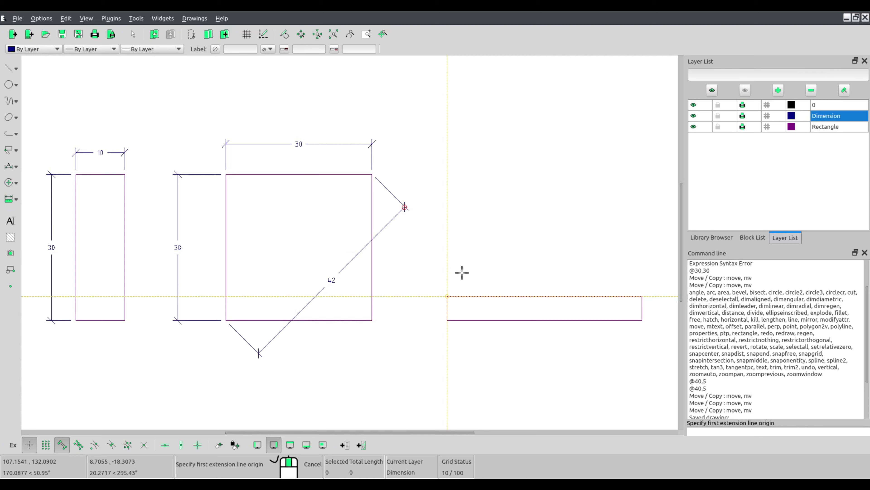
right_click(416, 266)
- Dimension the small flat rectangle's width with a horizontal dimension placed above its top edge
left_click(11, 166)
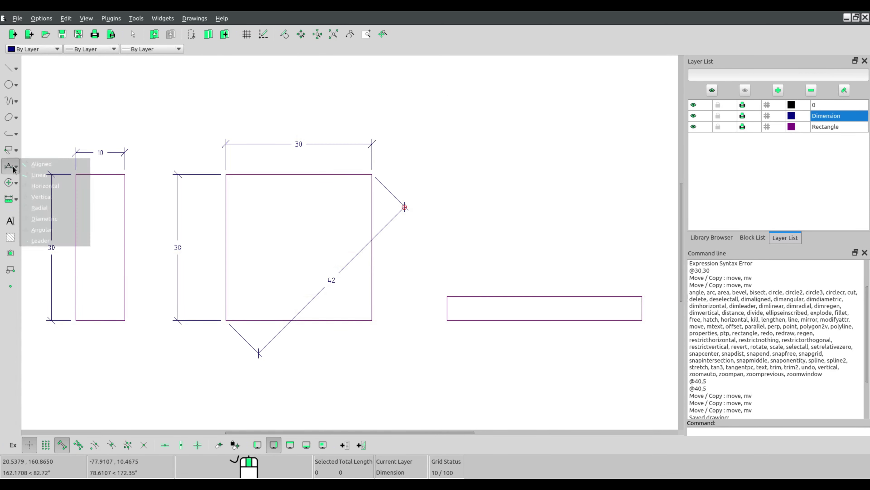
left_click(45, 187)
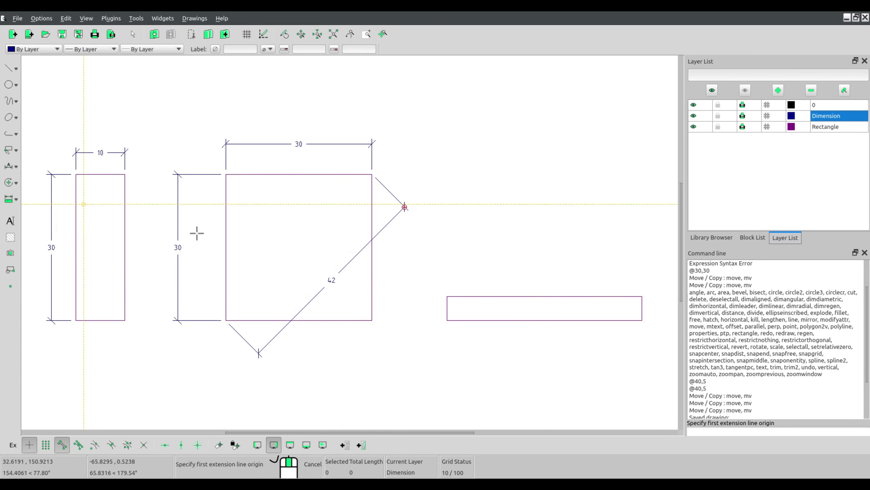
left_click(447, 295)
left_click(652, 297)
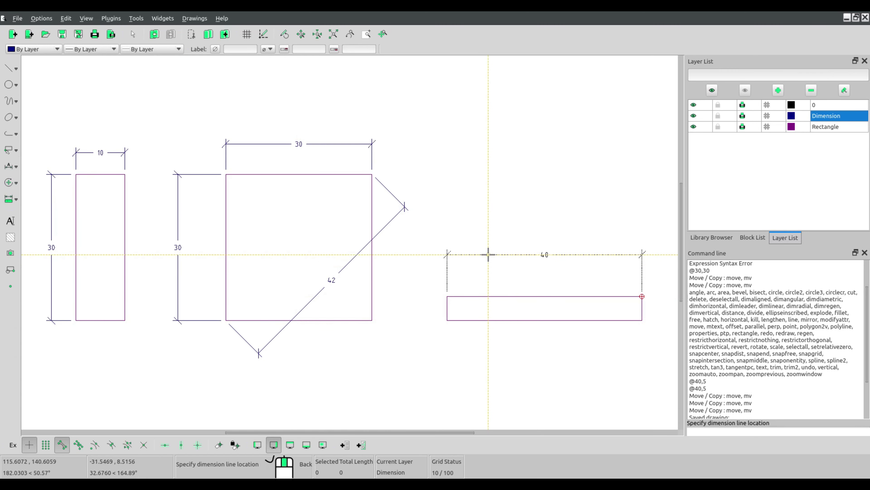
left_click(491, 261)
right_click(443, 213)
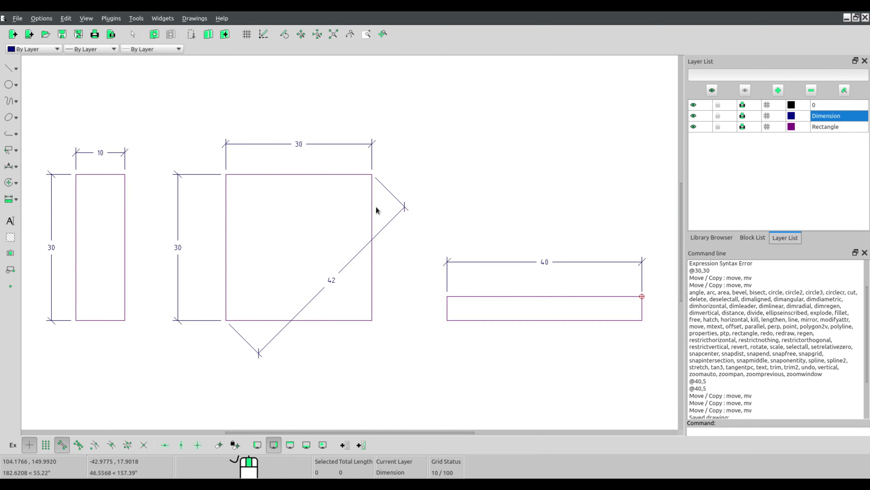
- Dimension the small flat rectangle's height with a vertical dimension placed freely close to its left side
left_click(10, 166)
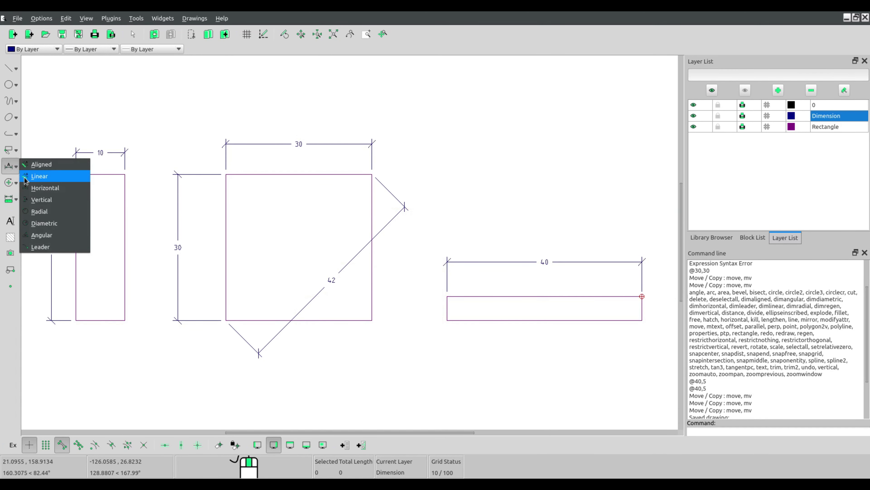
left_click(38, 199)
left_click(447, 297)
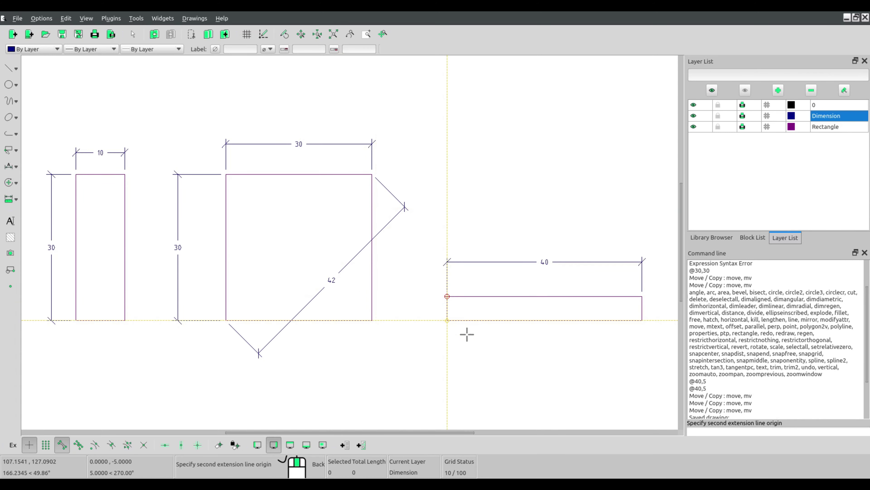
left_click(448, 321)
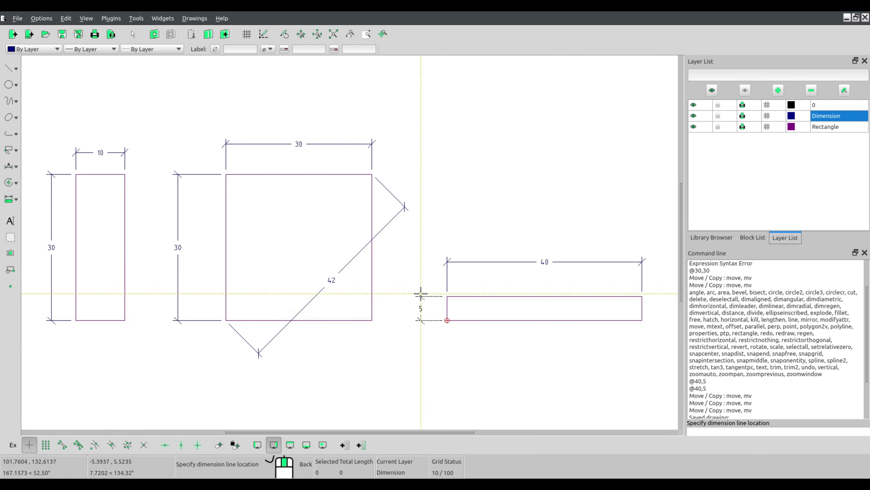
left_click(434, 301)
right_click(408, 277)
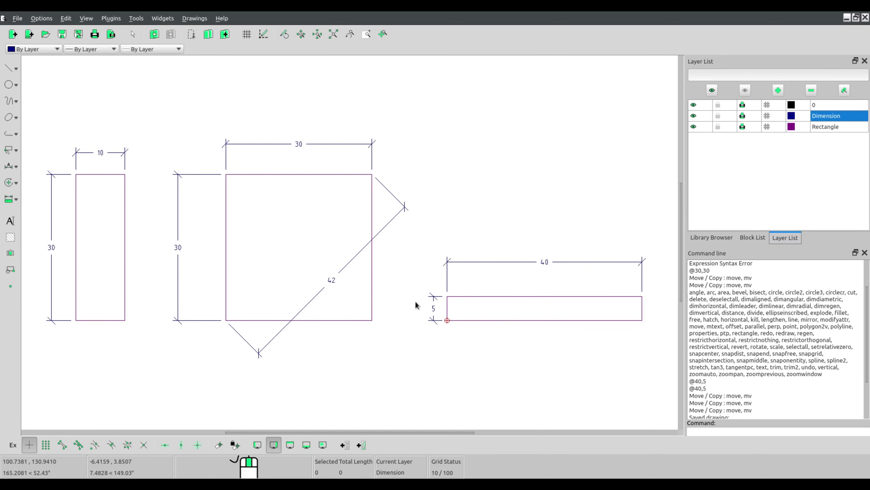
- Set the general scale of the dimensions to 10 in the drawing preferences for the larger rectangles
scroll(441, 193, "down", 8)
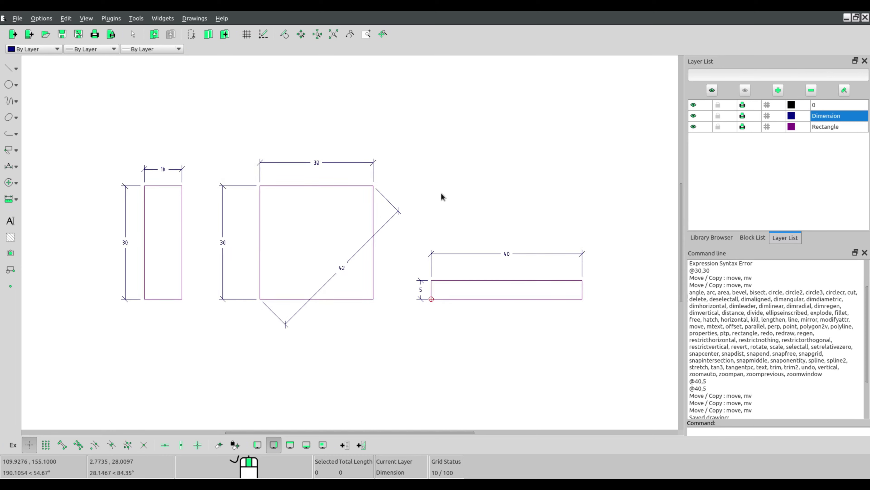
middle_click_drag(473, 215, 300, 289)
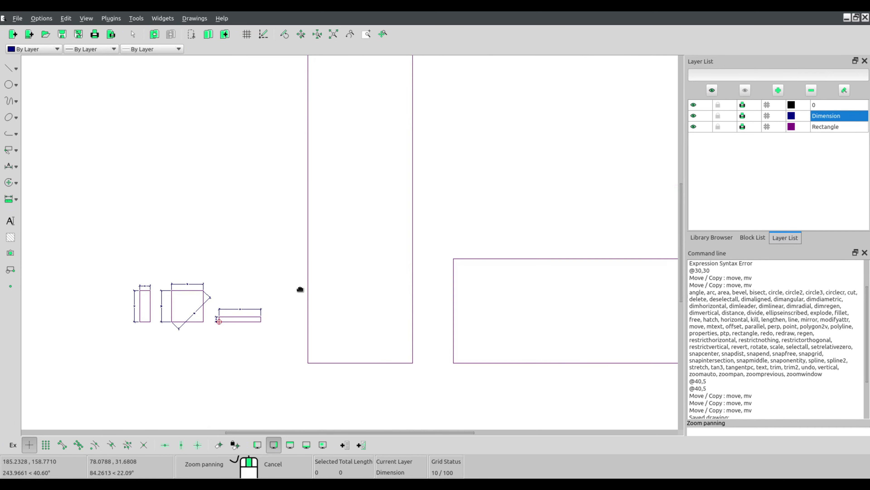
scroll(428, 281, "down", 3)
middle_click_drag(427, 281, 270, 290)
middle_click_drag(379, 287, 369, 293)
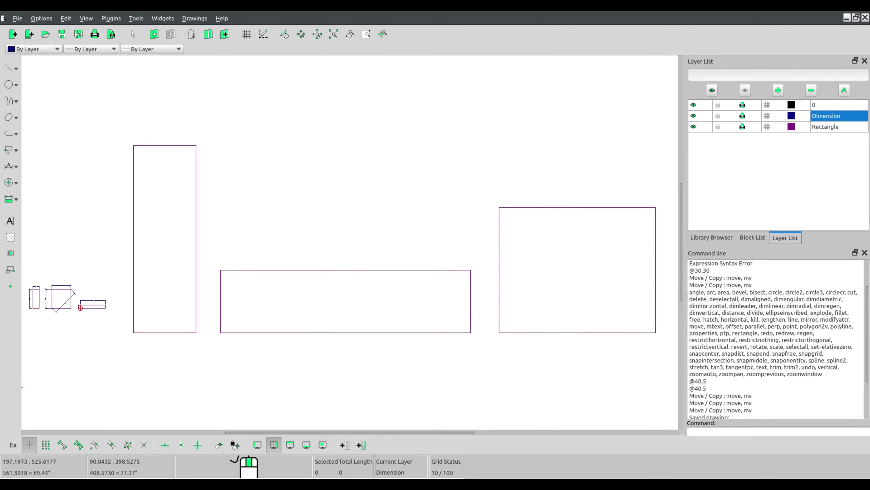
left_click(40, 21)
left_click(60, 48)
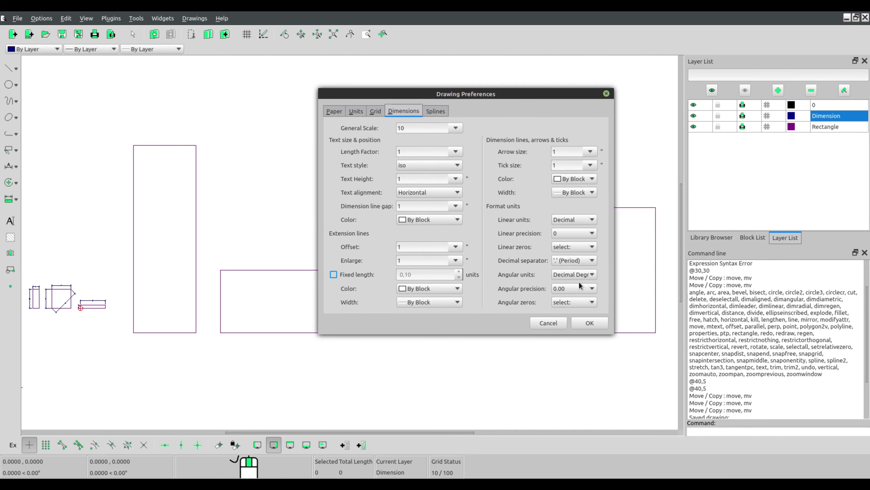
left_click(588, 323)
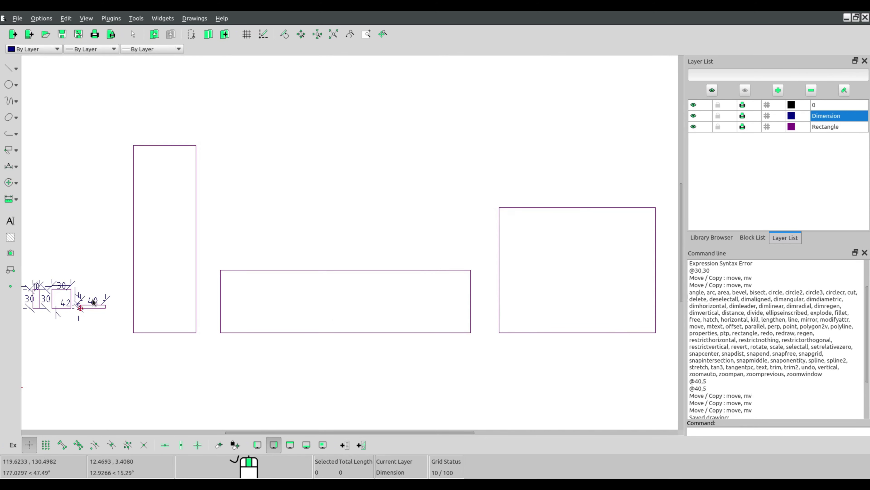
- Dimension the large tall rectangle's width with a horizontal dimension above its top edge, using endpoint snapping
left_click(11, 168)
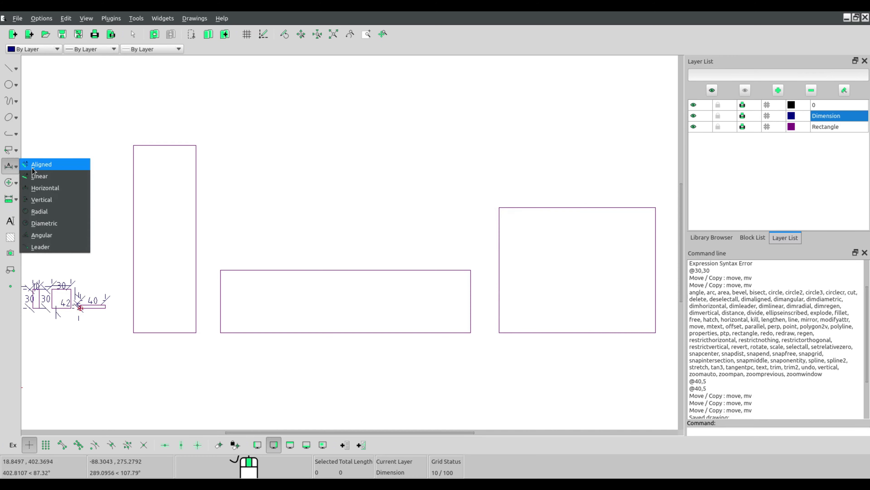
left_click(49, 189)
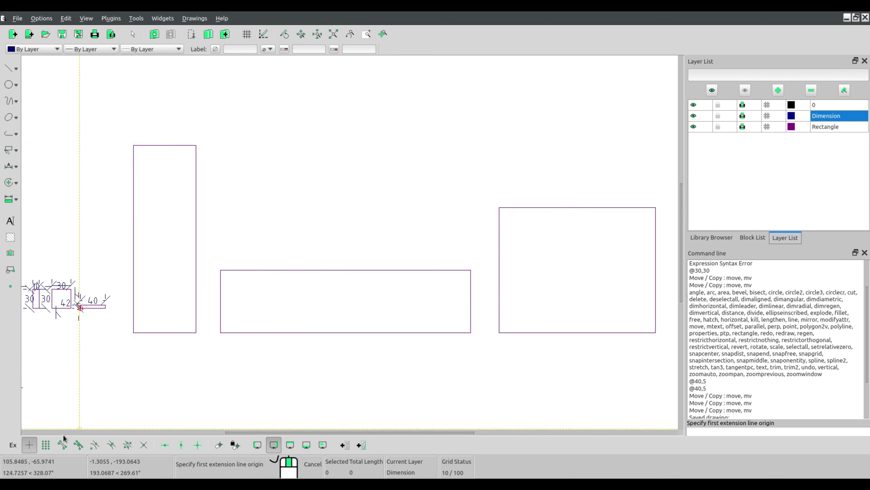
left_click(133, 146)
left_click(195, 146)
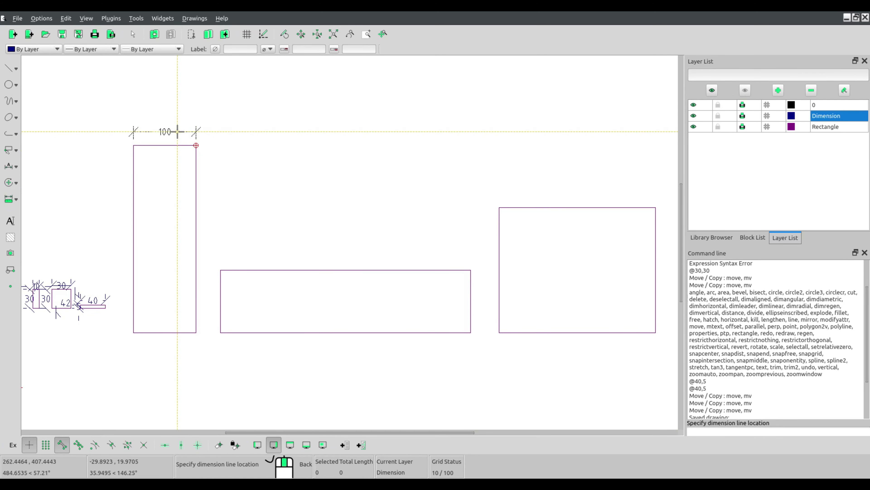
left_click(166, 112)
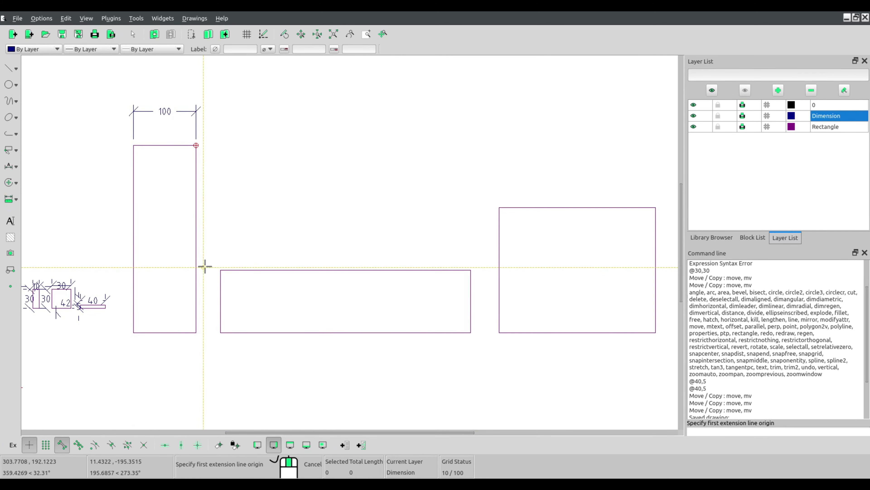
- Dimension the widths of the large wide rectangle and the rightmost rectangle with horizontal dimensions above their top edges
left_click(220, 270)
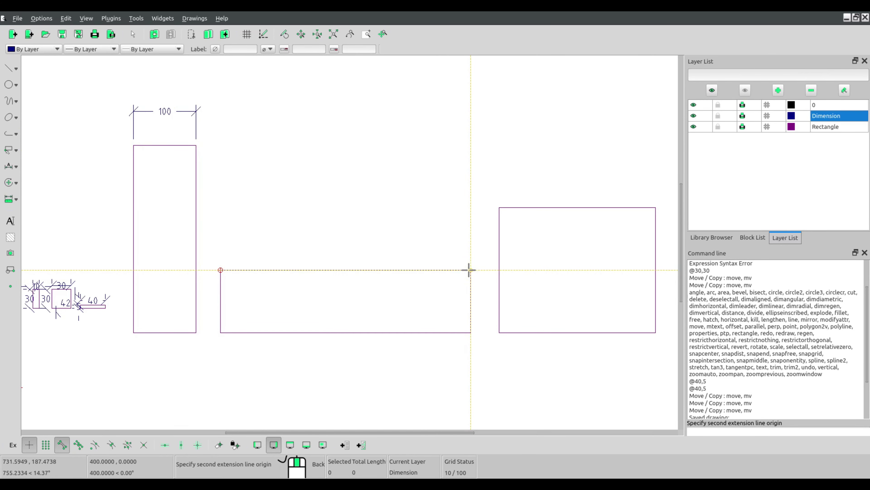
left_click(470, 270)
left_click(453, 233)
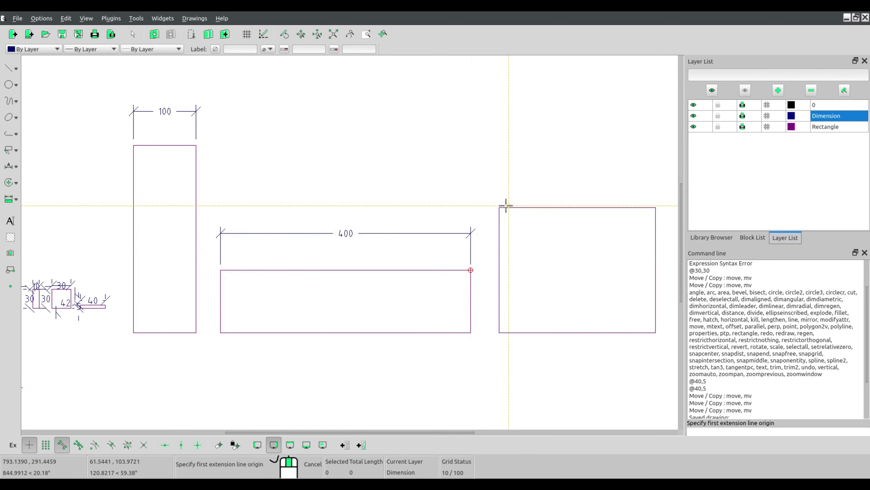
left_click(499, 208)
left_click(655, 207)
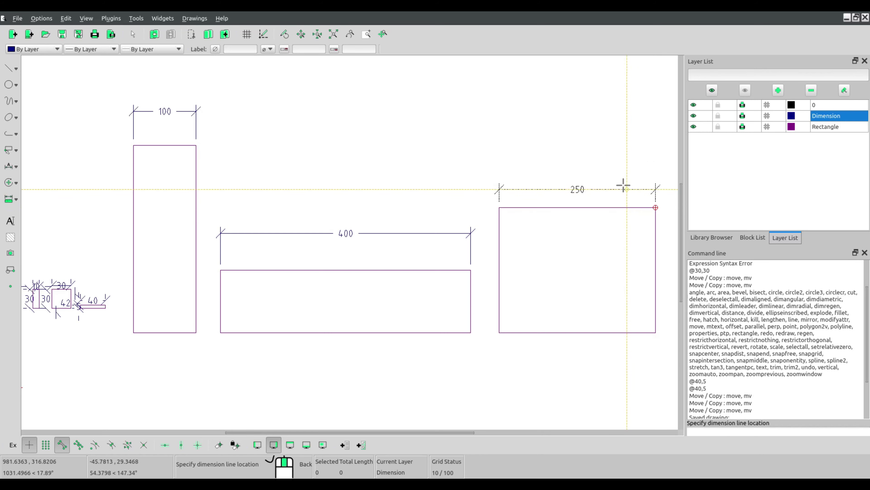
left_click(606, 167)
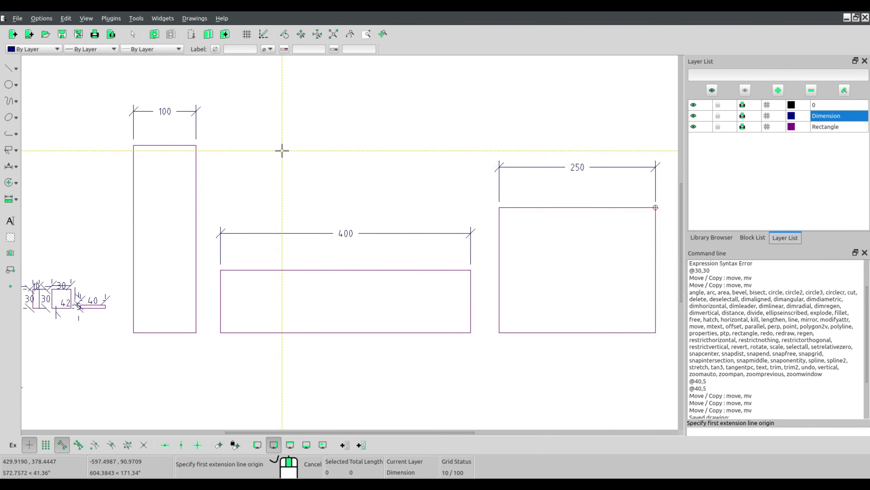
- Dimension the large tall rectangle's height with a vertical dimension placed on its left side
left_click(11, 166)
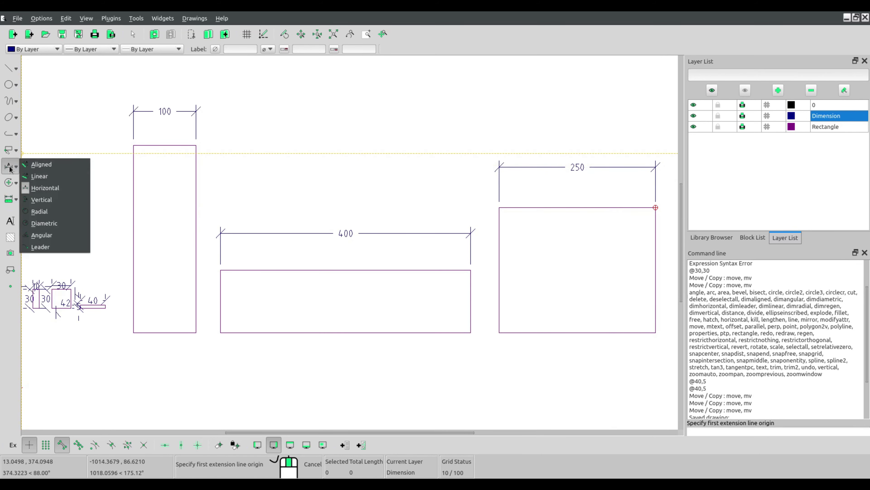
left_click(36, 200)
left_click(134, 145)
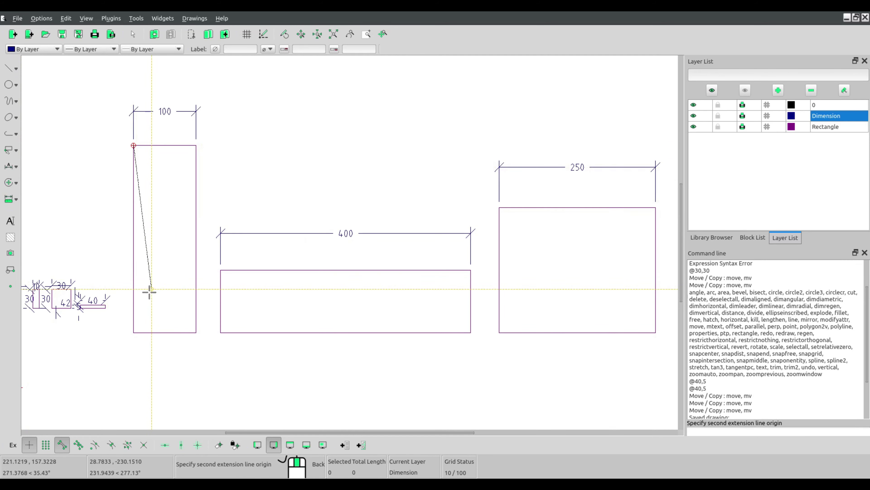
left_click(134, 331)
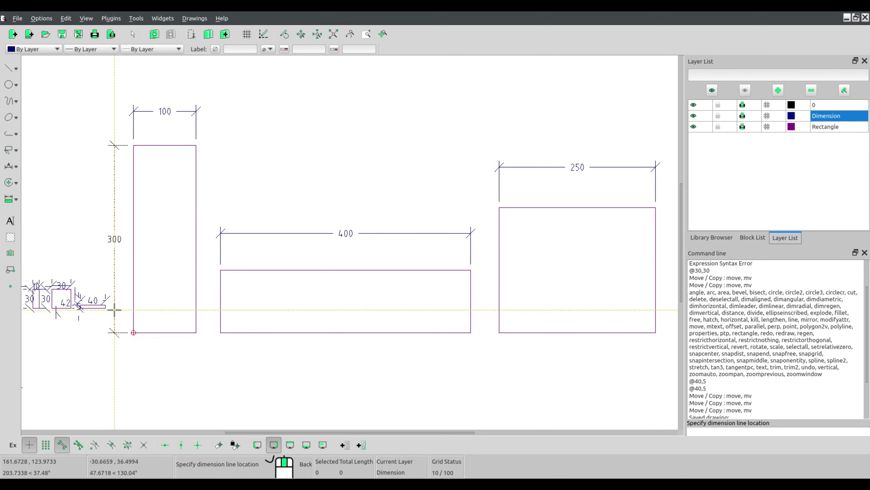
left_click(114, 322)
- Dimension the heights of the large wide rectangle and the rightmost rectangle with vertical dimensions on their left sides
left_click(220, 271)
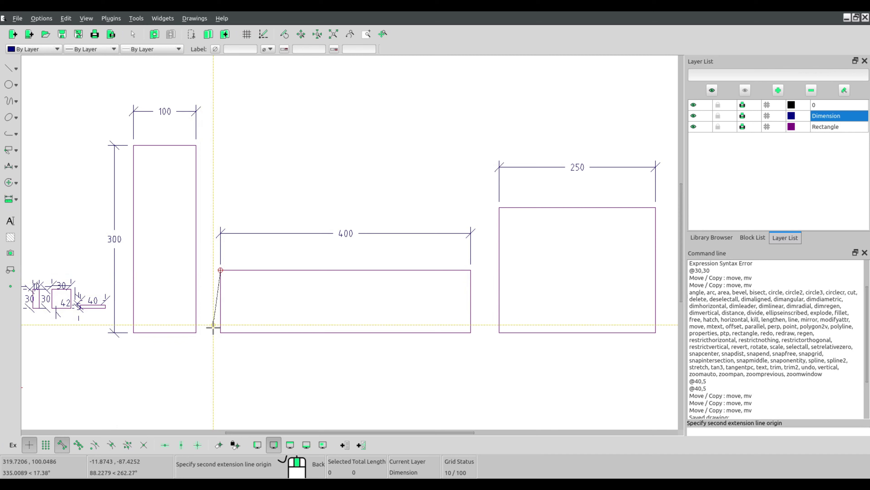
left_click(221, 332)
left_click(208, 323)
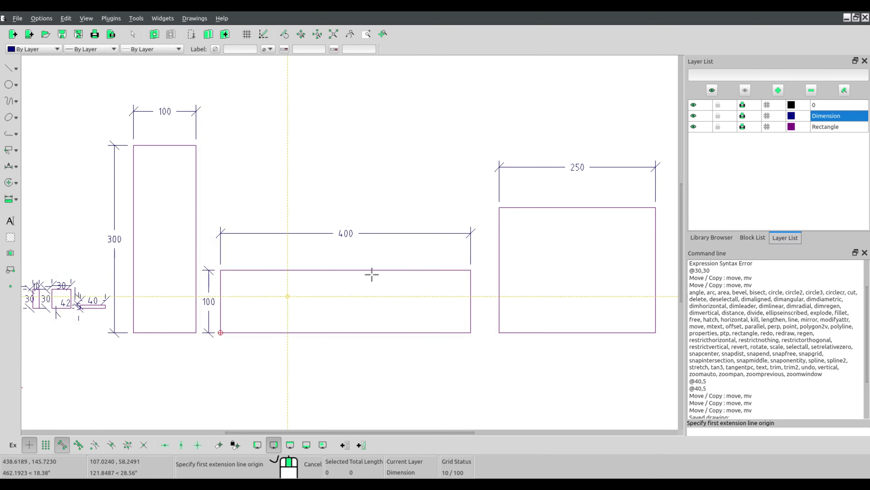
left_click(499, 208)
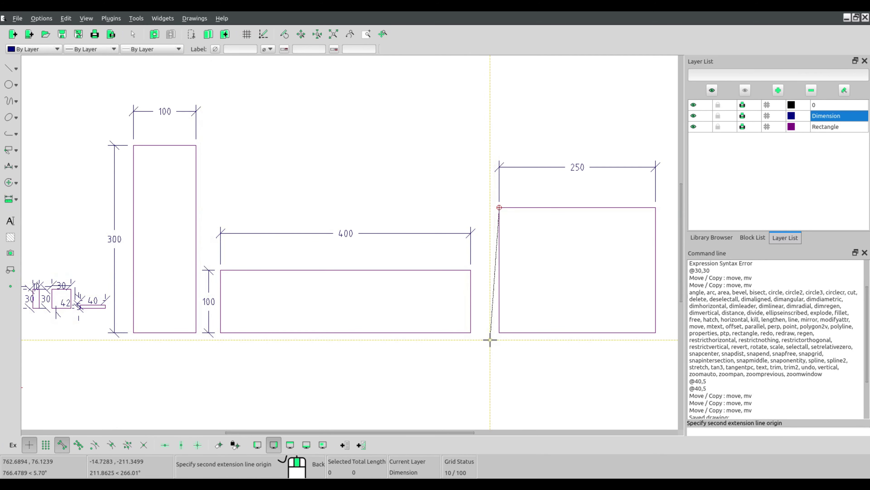
left_click(500, 332)
left_click(485, 327)
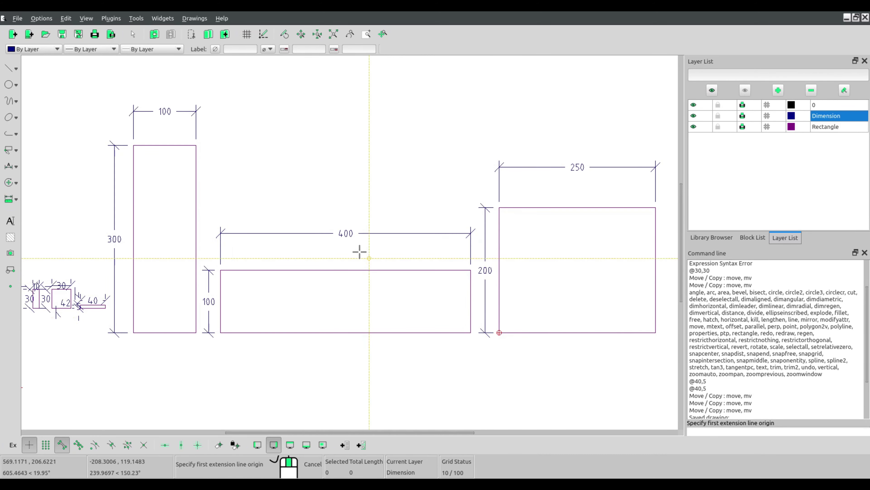
- Add an aligned dimension along the large wide rectangle's diagonal, from its lower-left corner to its upper-right corner
left_click(10, 166)
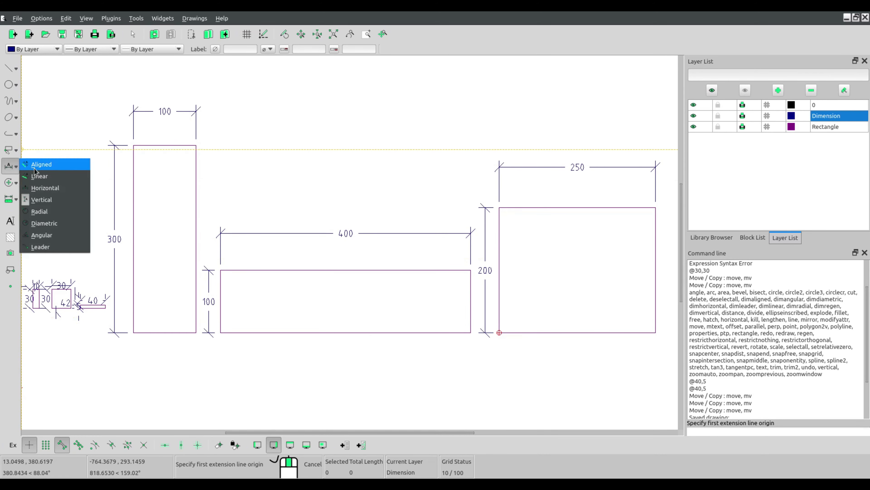
left_click(35, 168)
left_click(221, 333)
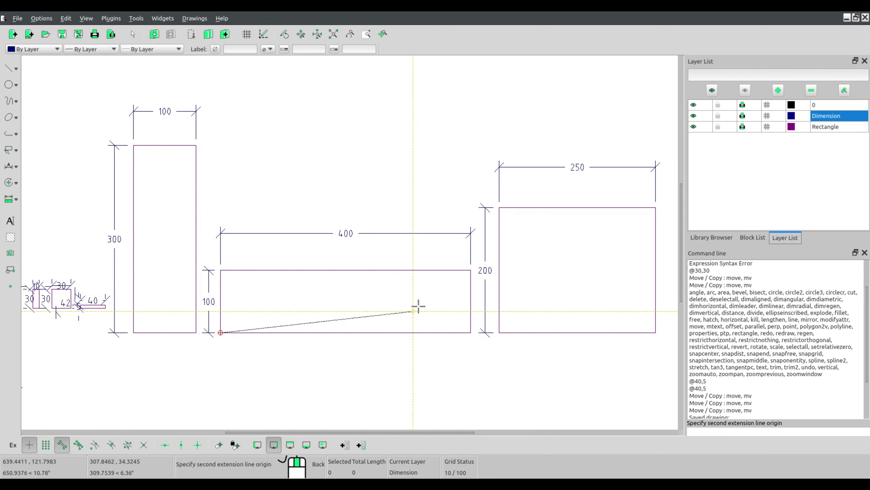
left_click(471, 270)
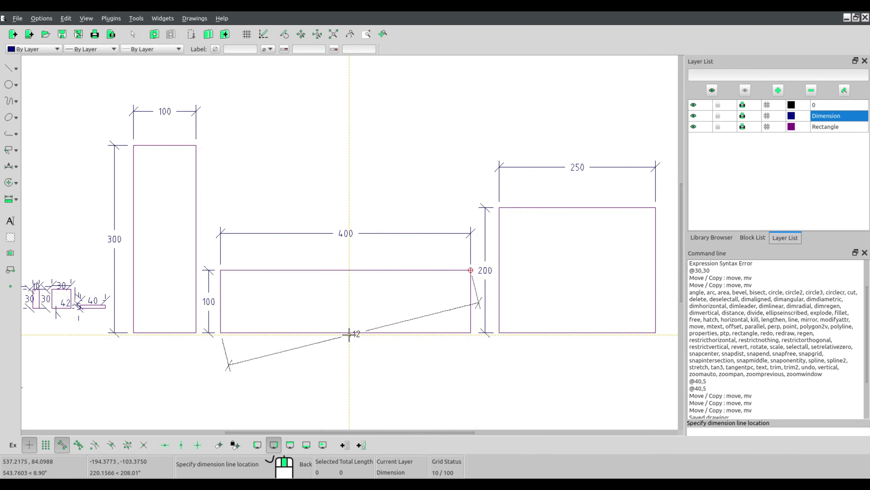
left_click(349, 316)
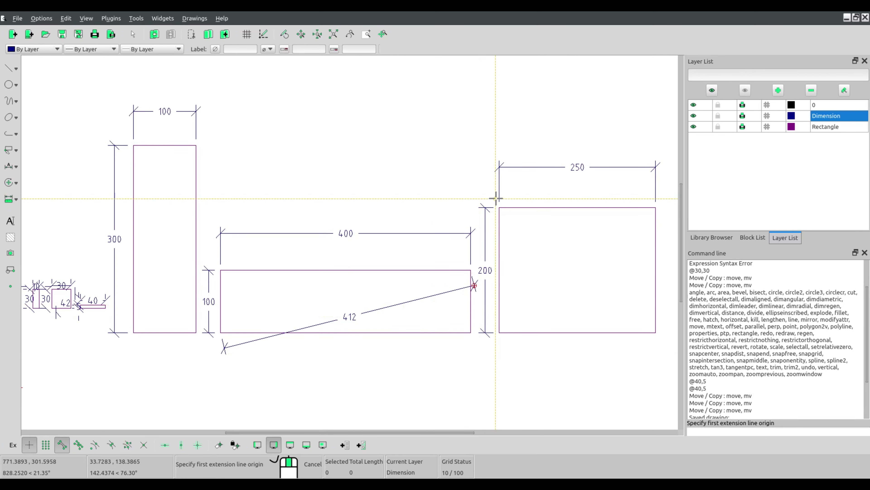
- Add an aligned dimension along the rightmost rectangle's diagonal between its lower-left and upper-right corners, and end dimensioning
left_click(656, 207)
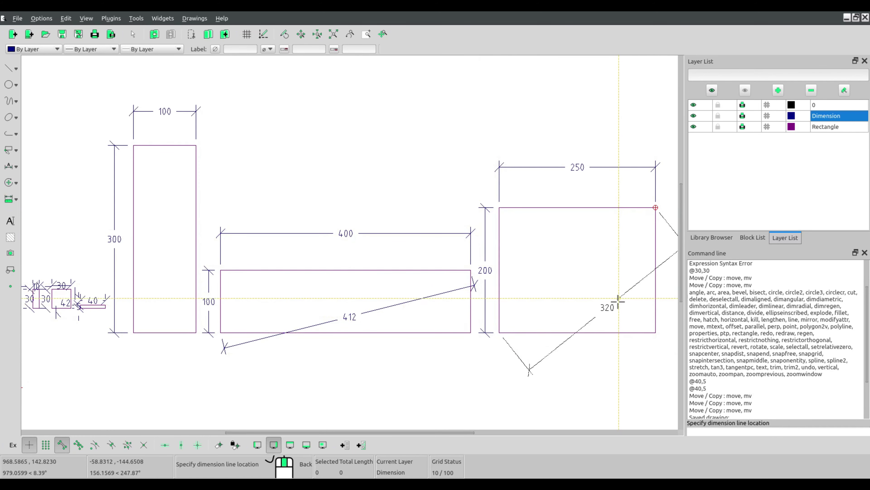
left_click(589, 284)
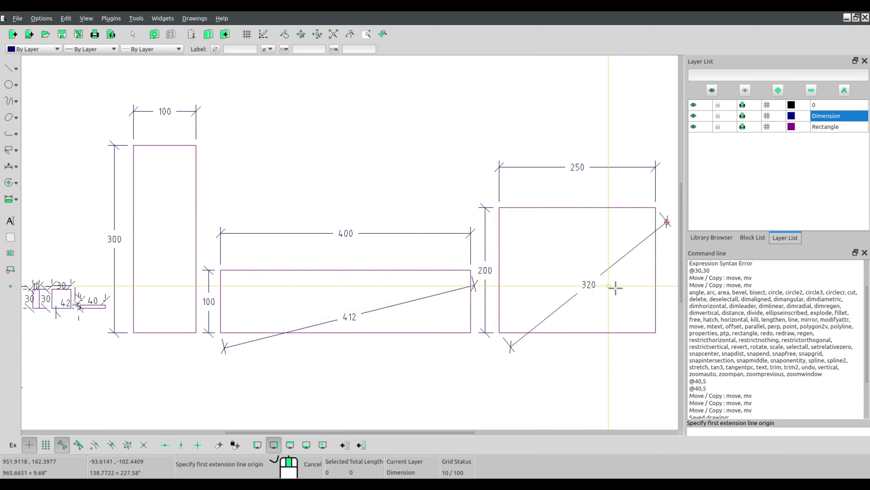
right_click(362, 176)
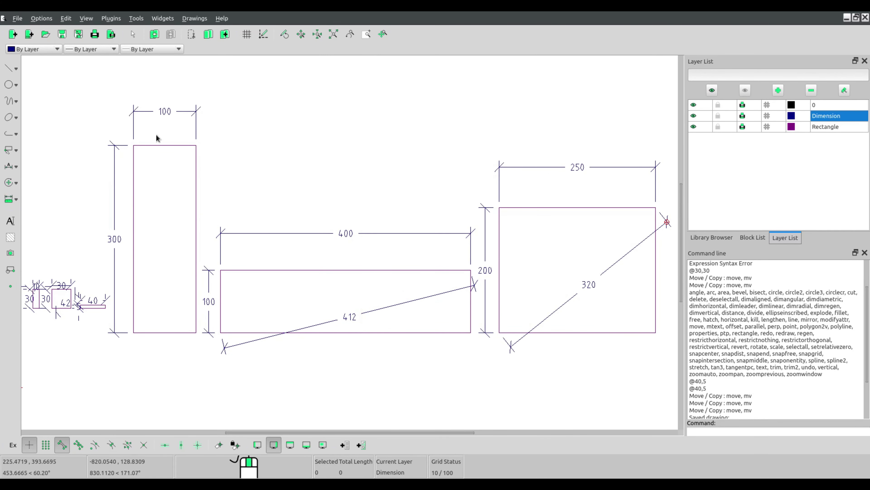
- Set the general dimension scale to 1 in the current drawing preferences and apply it
left_click(35, 18)
left_click(54, 44)
mouse_move(432, 108)
left_mouse_down()
mouse_move(456, 252)
mouse_move(530, 253)
mouse_move(464, 226)
left_mouse_up()
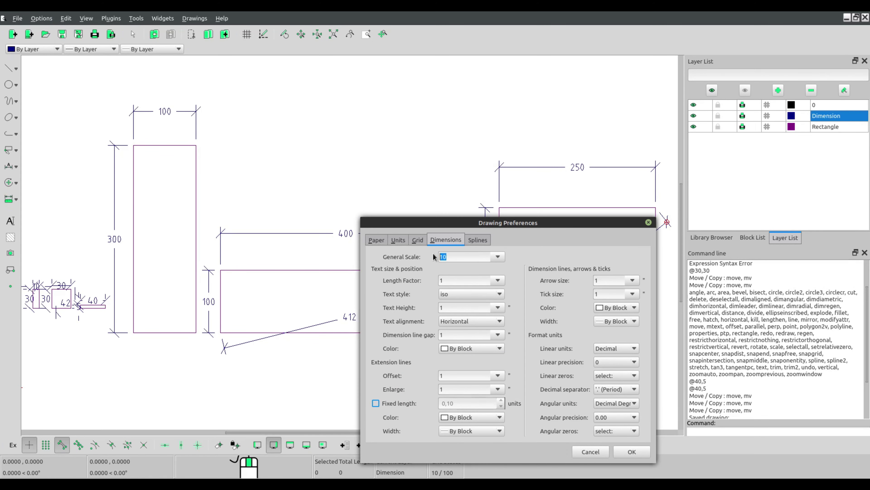
left_click(632, 451)
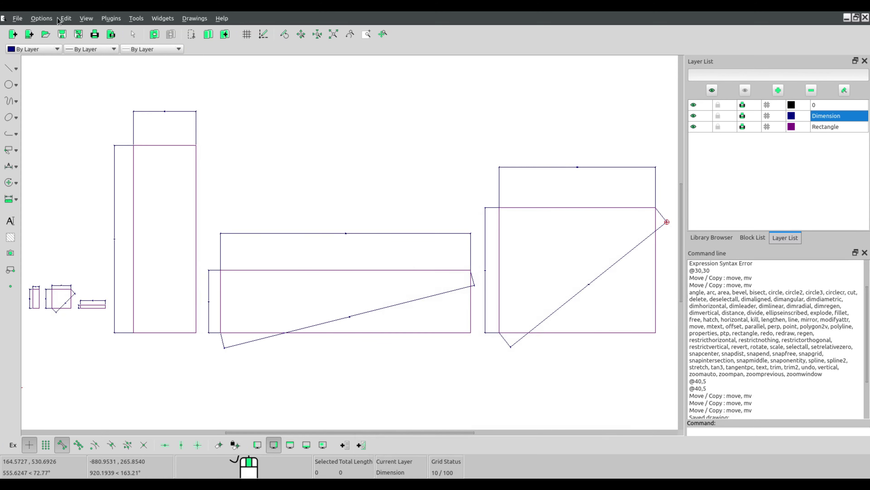
- Set the general dimension scale to 10 in the current drawing preferences
left_click(34, 20)
left_click(69, 43)
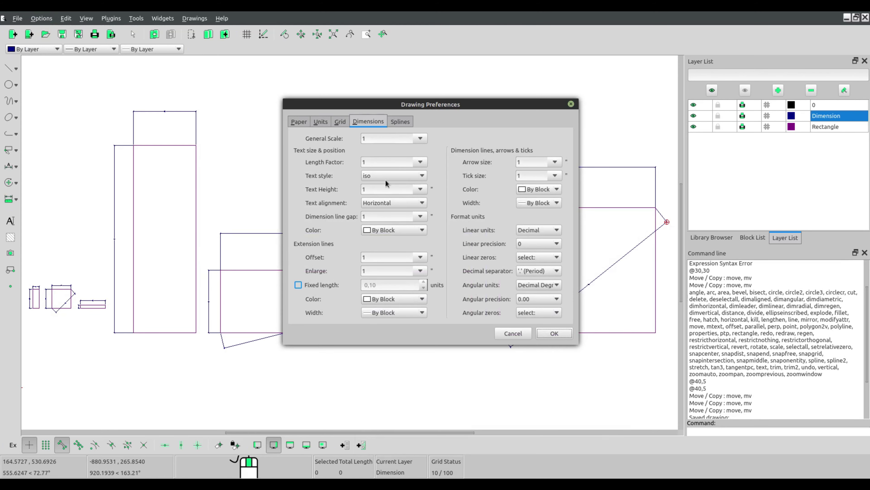
left_click_drag(411, 108, 445, 149)
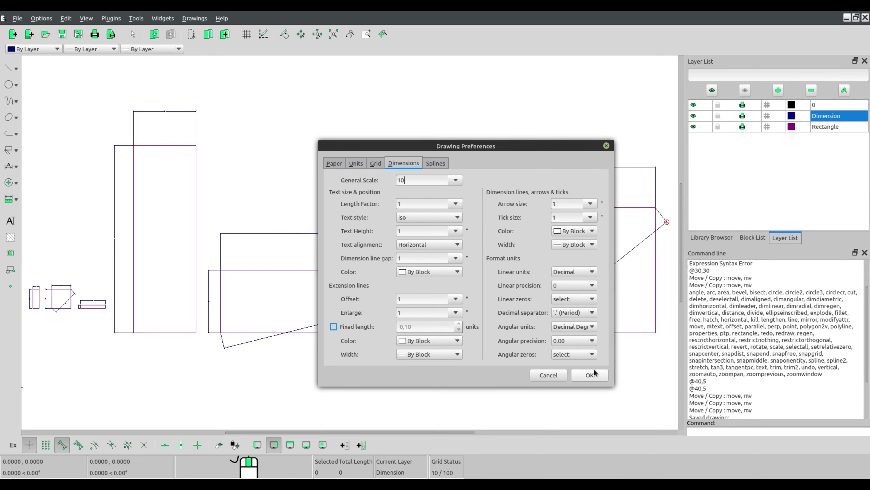
left_click(589, 375)
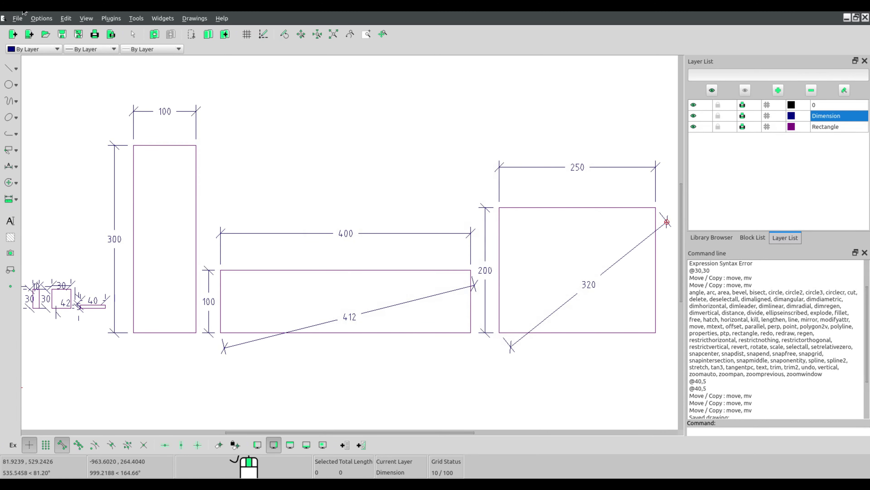
- Set the general dimension scale to 100 in the current drawing preferences and apply it
left_click(41, 18)
left_click(59, 47)
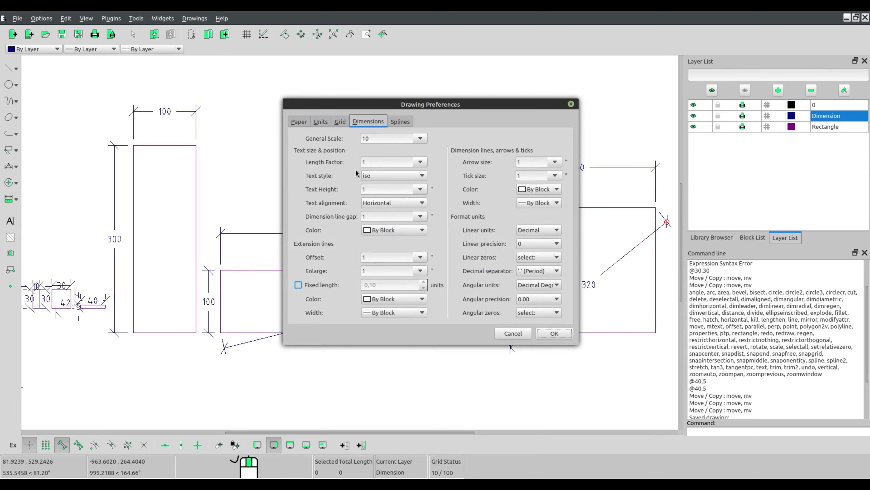
left_click_drag(381, 138, 353, 139)
left_click(564, 333)
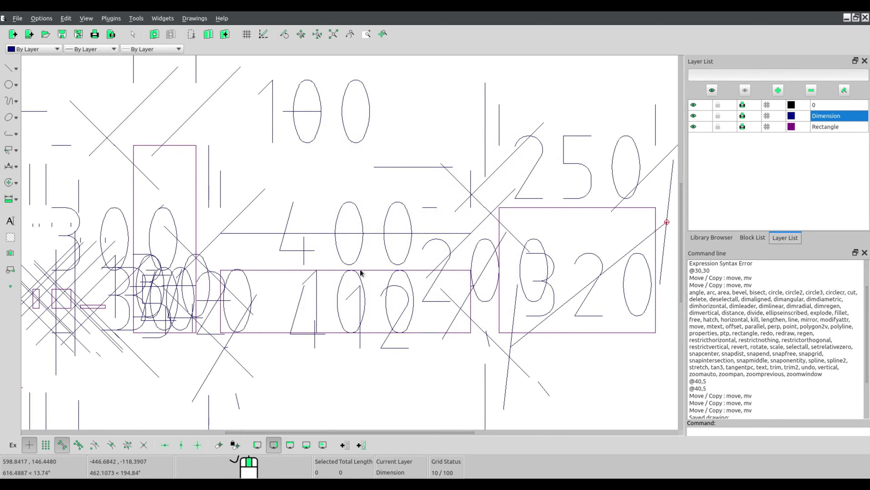
- Restore the drawing's general dimension scale to 10
left_click(41, 18)
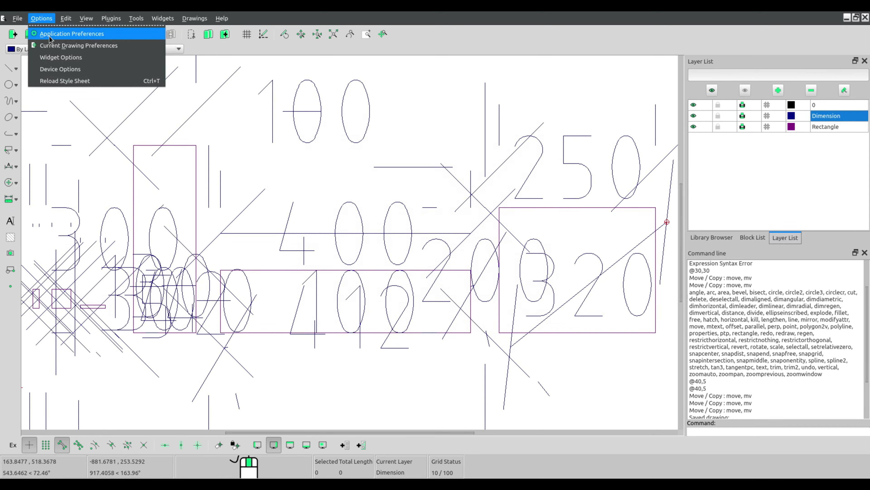
left_click(218, 110)
left_click_drag(377, 138, 355, 138)
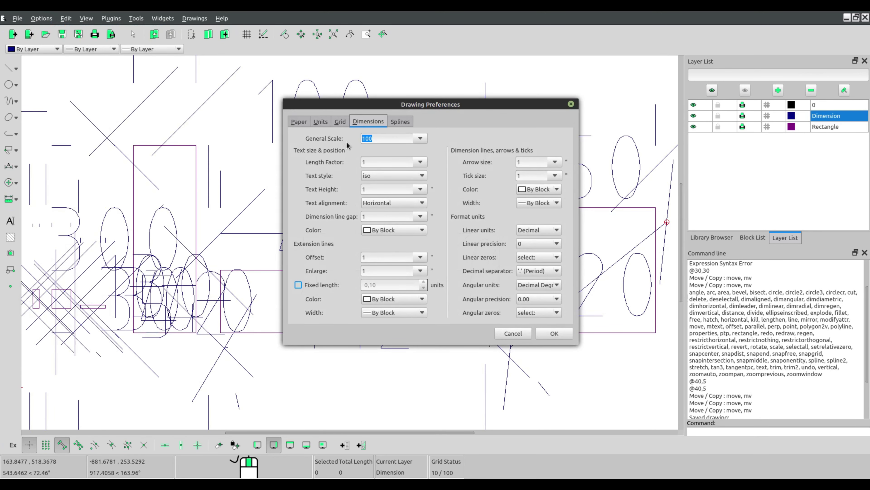
left_click(554, 333)
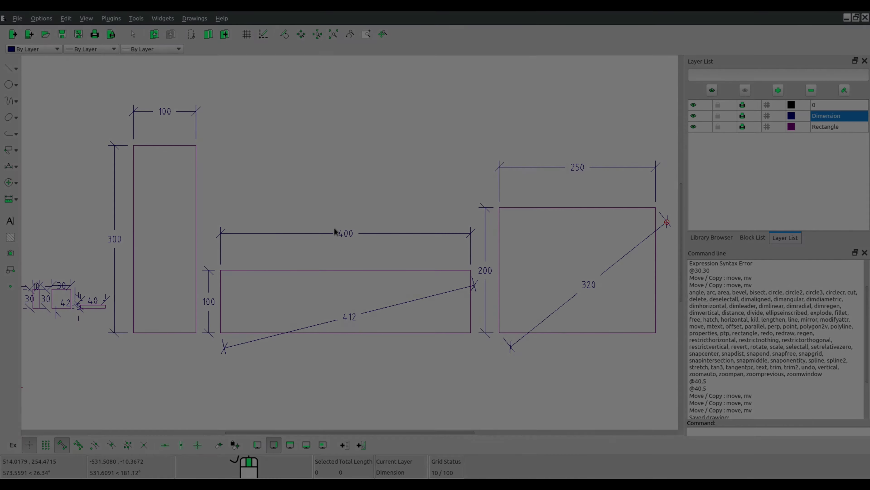